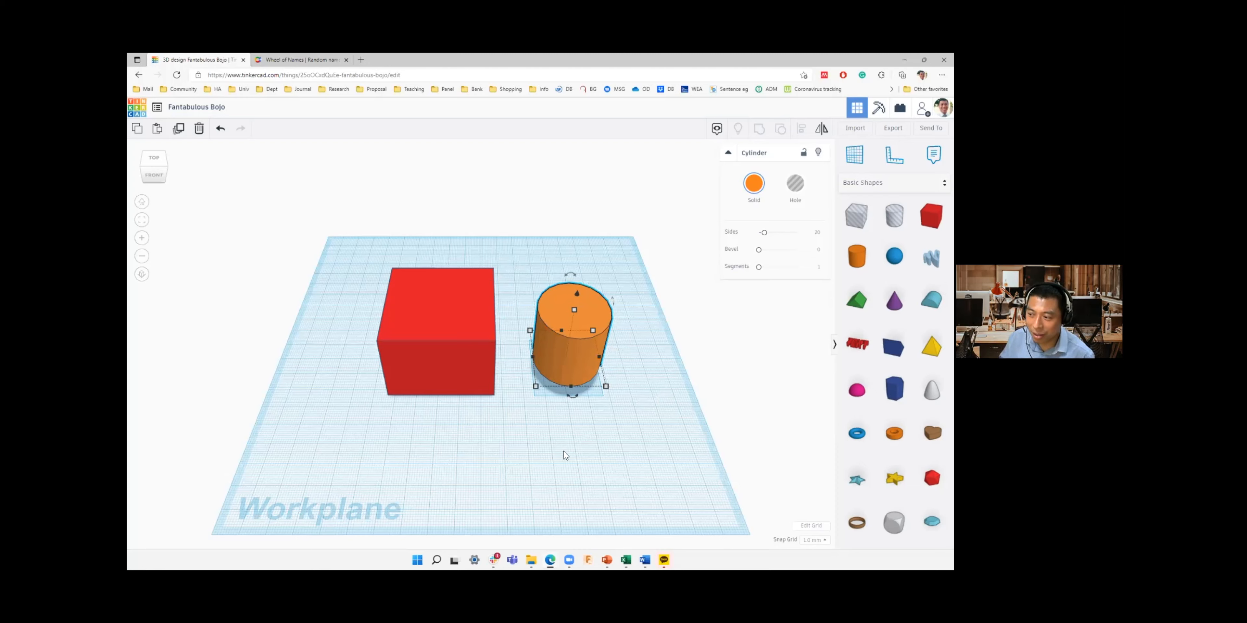
- Shrink the orange cylinder to a 7 by 7 mm base and reduce its height
{"action": "right_click_drag", "start_coordinate": [557, 454], "coordinate": [608, 333]}
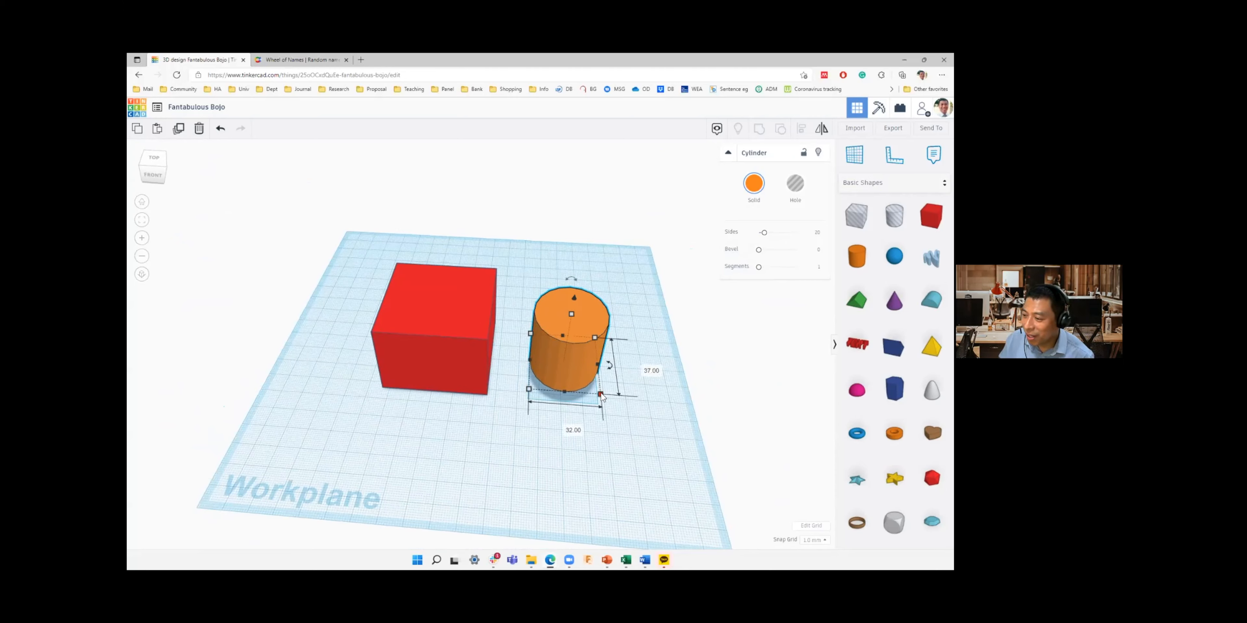
{"action": "left_click_drag", "start_coordinate": [601, 396], "coordinate": [567, 353]}
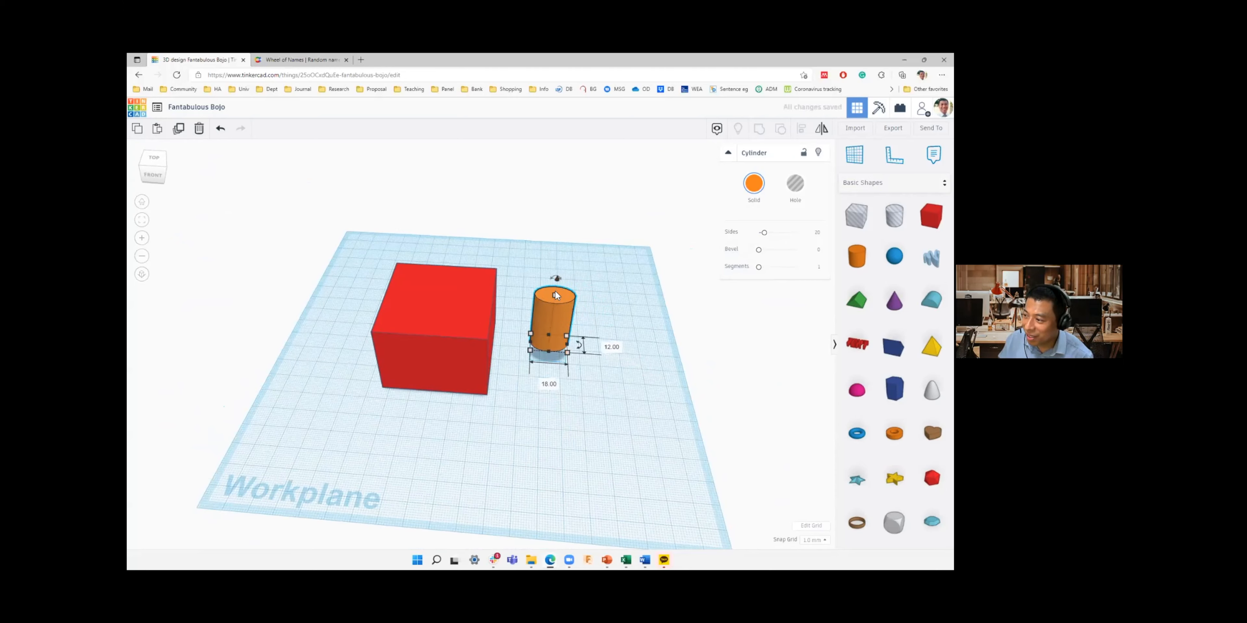
{"action": "left_click_drag", "start_coordinate": [555, 294], "coordinate": [546, 345]}
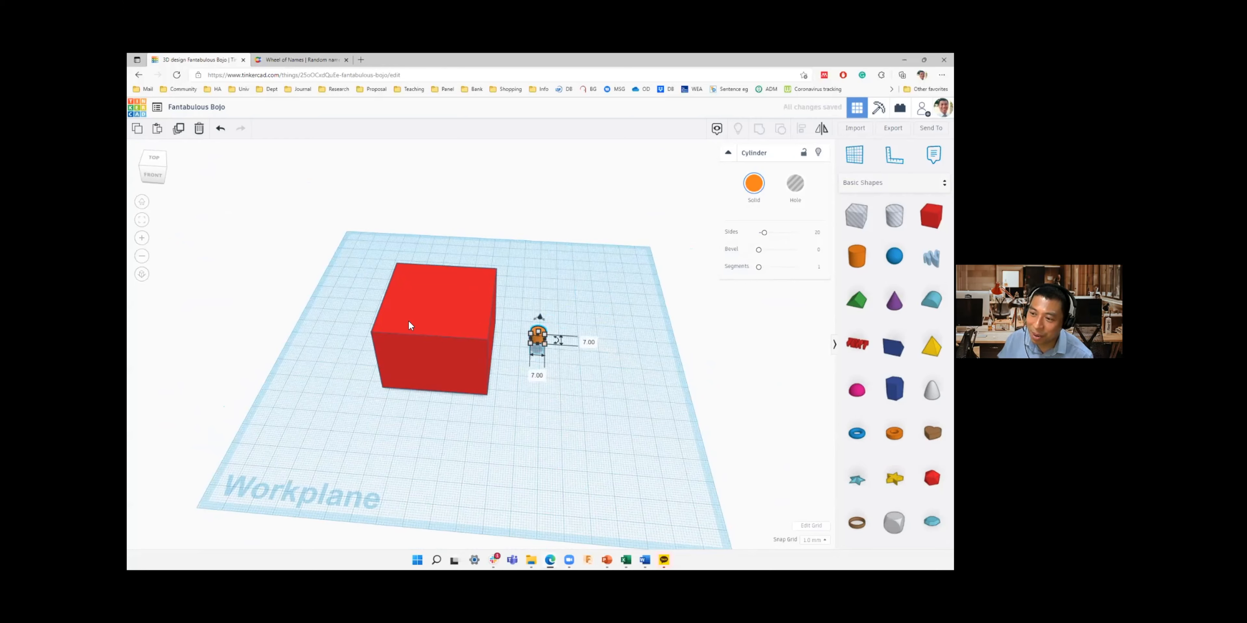
{"action": "left_click", "coordinate": [537, 412]}
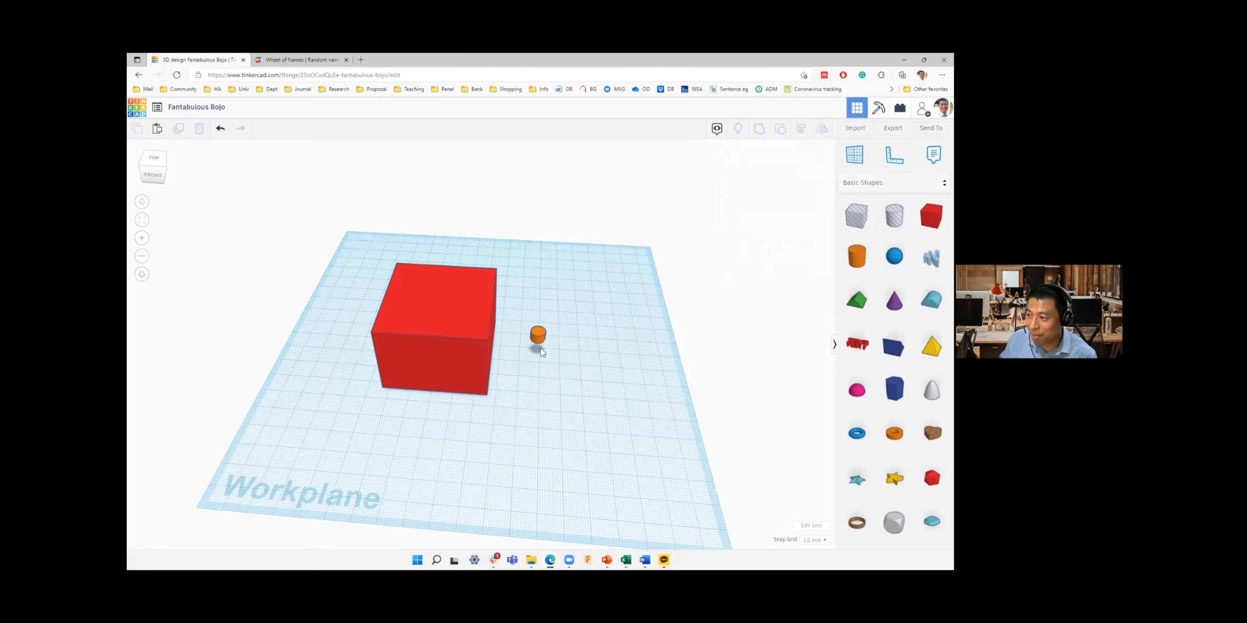
- Examine the red box and the small orange cylinder from close up and from farther away
{"action": "scroll", "coordinate": [546, 339], "scroll_direction": "down", "scroll_amount": 5}
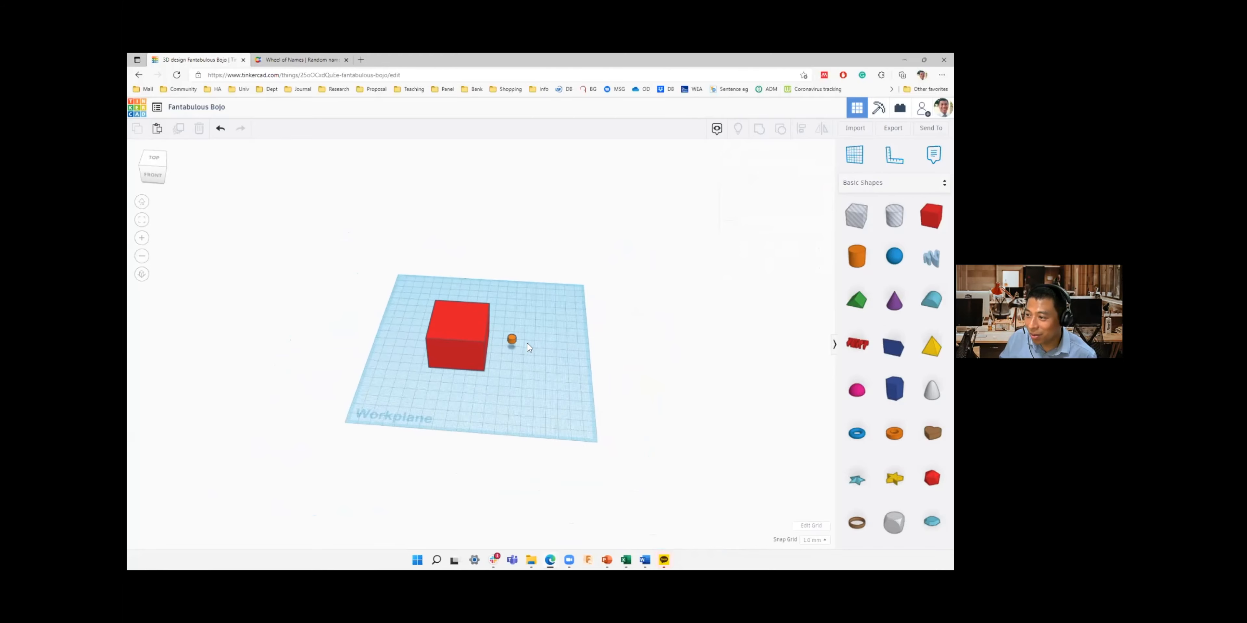
{"action": "scroll", "coordinate": [527, 342], "scroll_direction": "up", "scroll_amount": 5}
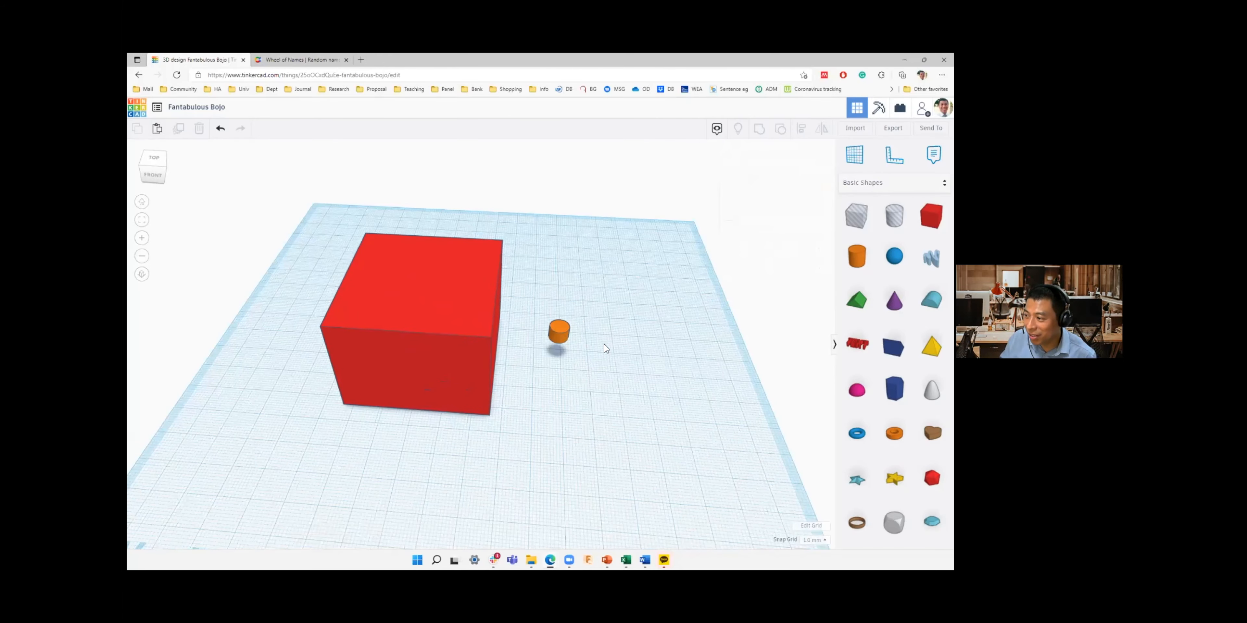
{"action": "scroll", "coordinate": [604, 344], "scroll_direction": "up", "scroll_amount": 6}
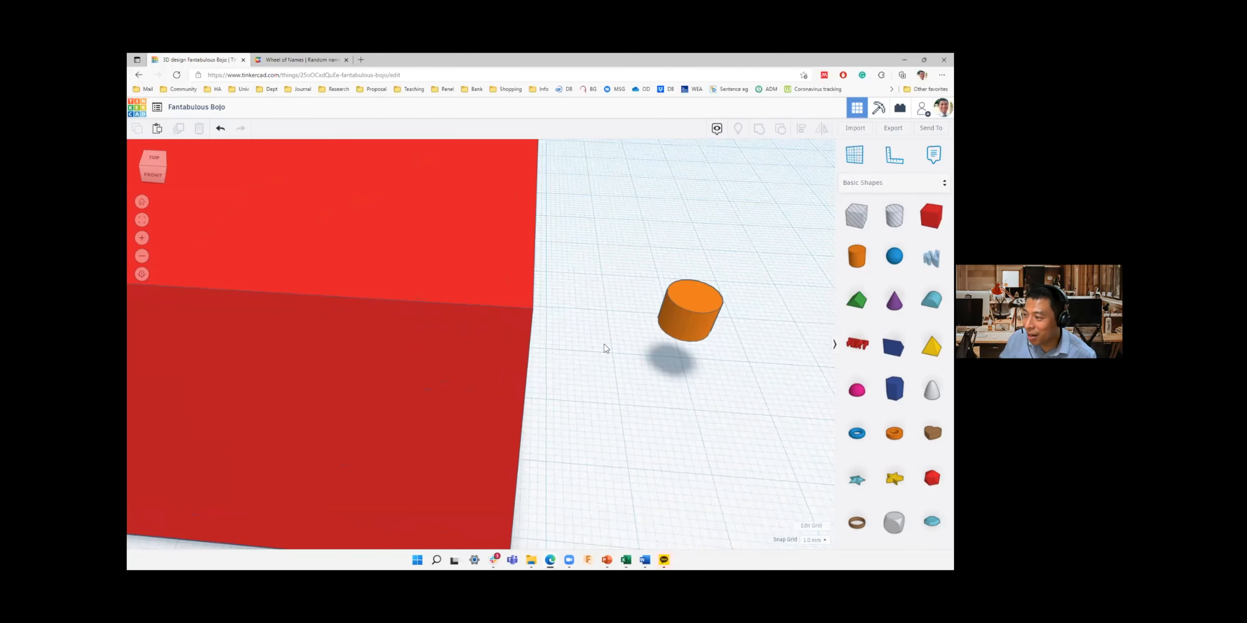
{"action": "scroll", "coordinate": [605, 348], "scroll_direction": "down", "scroll_amount": 7}
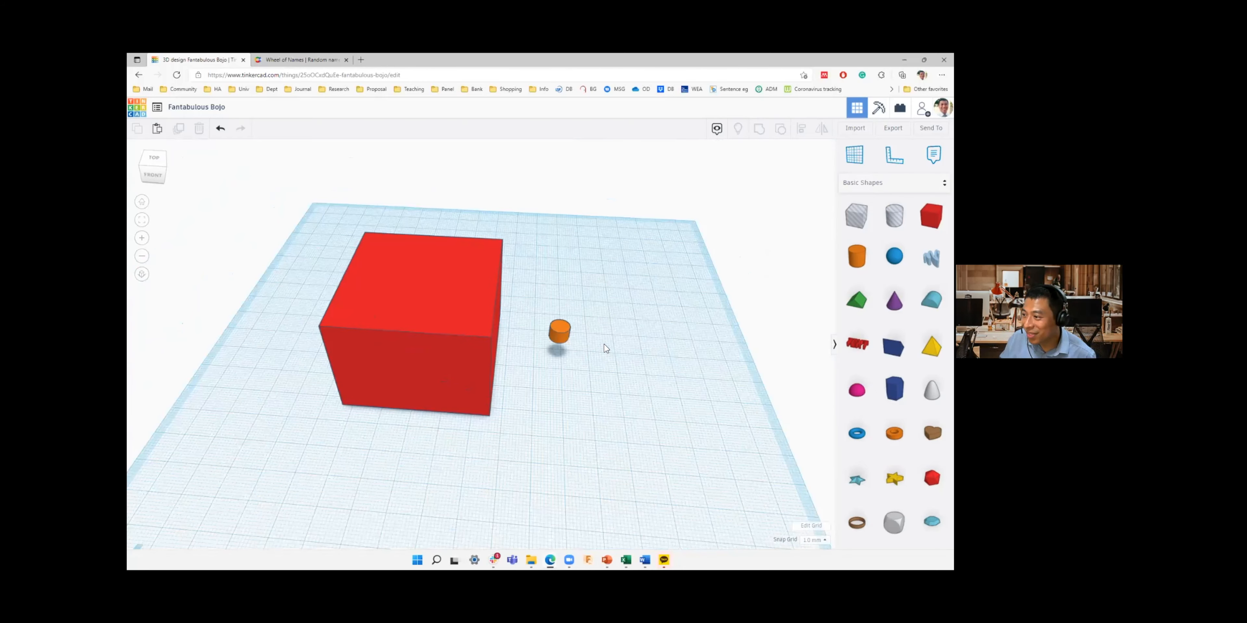
{"action": "scroll", "coordinate": [605, 348], "scroll_direction": "up", "scroll_amount": 5}
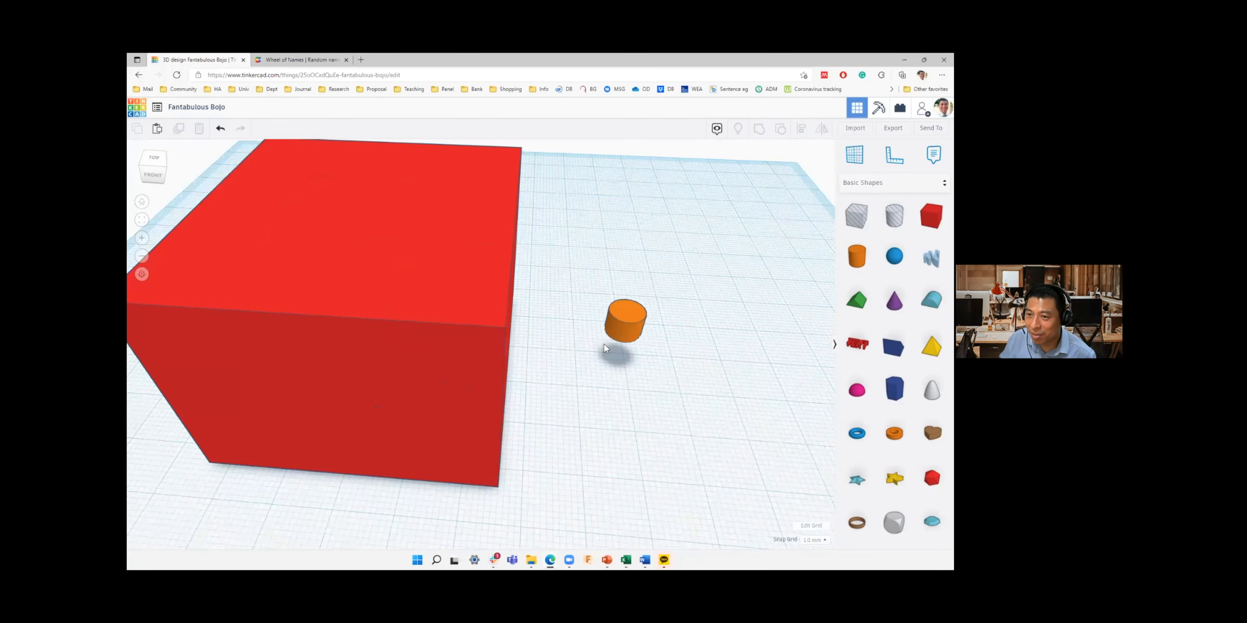
{"action": "scroll", "coordinate": [605, 348], "scroll_direction": "down", "scroll_amount": 5}
{"action": "scroll", "coordinate": [605, 347], "scroll_direction": "up", "scroll_amount": 2}
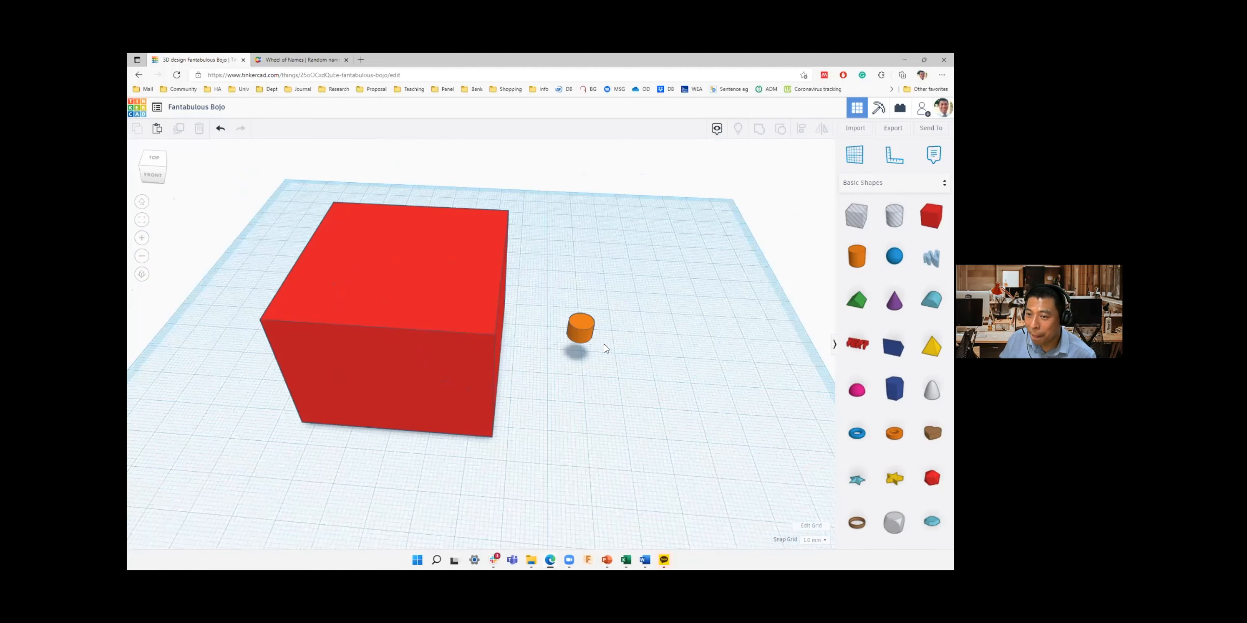
{"action": "scroll", "coordinate": [605, 348], "scroll_direction": "down", "scroll_amount": 2}
{"action": "scroll", "coordinate": [605, 347], "scroll_direction": "up", "scroll_amount": 1}
{"action": "scroll", "coordinate": [605, 348], "scroll_direction": "down", "scroll_amount": 3}
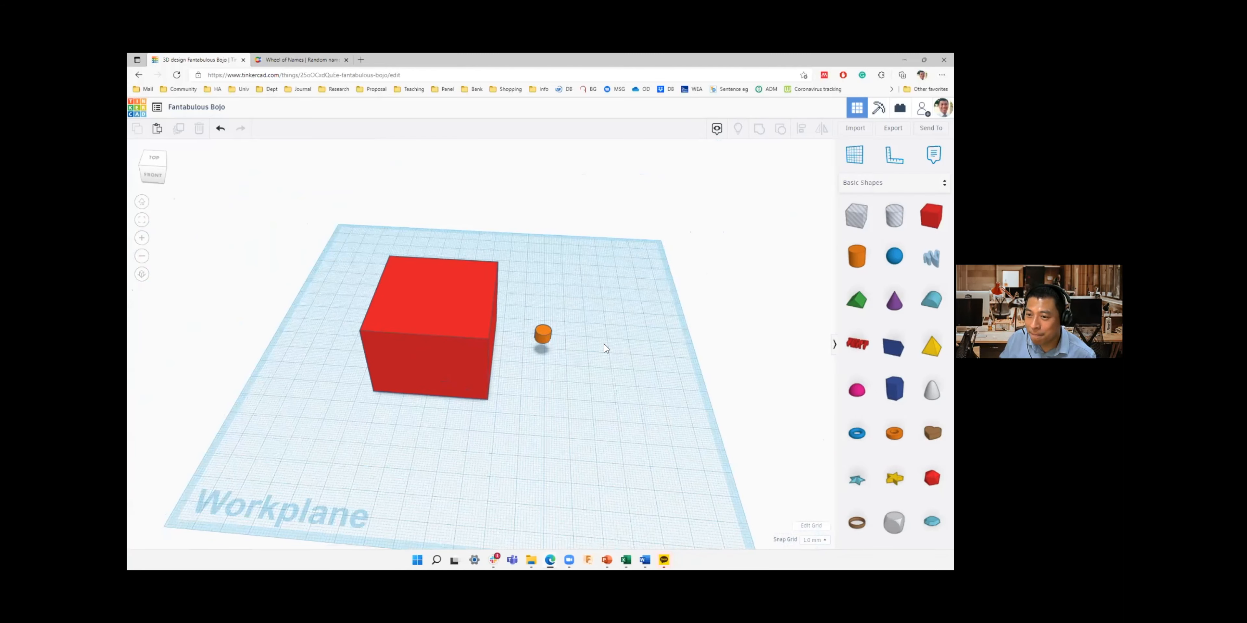
{"action": "scroll", "coordinate": [603, 344], "scroll_direction": "up", "scroll_amount": 3}
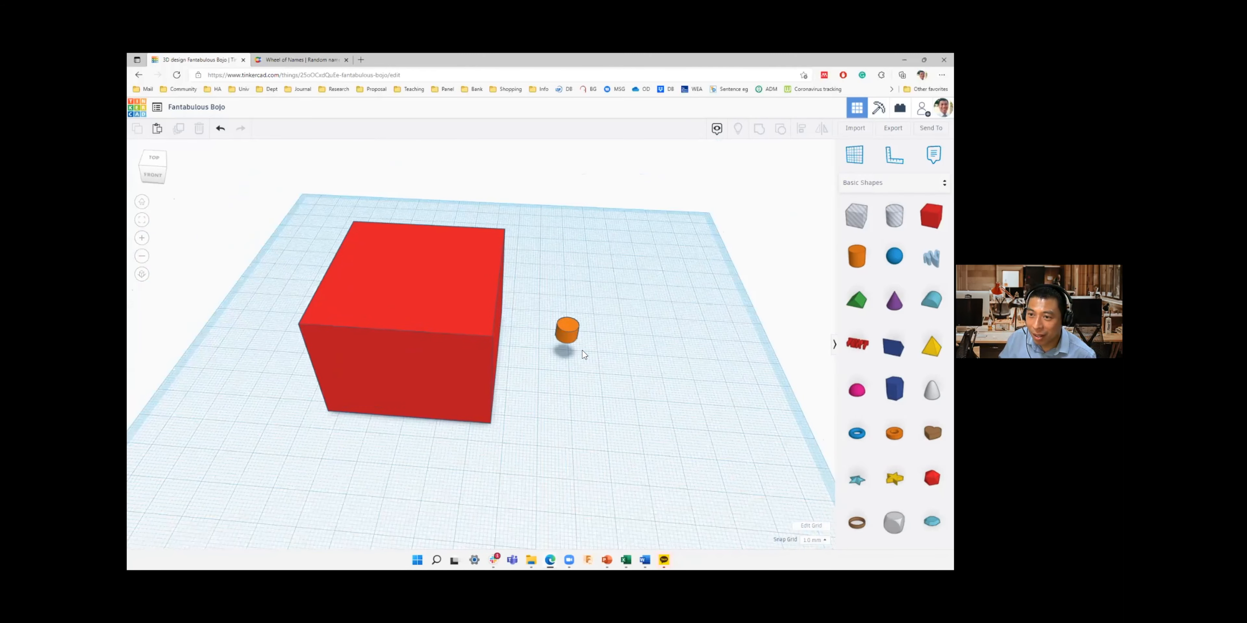
{"action": "scroll", "coordinate": [542, 355], "scroll_direction": "down", "scroll_amount": 2}
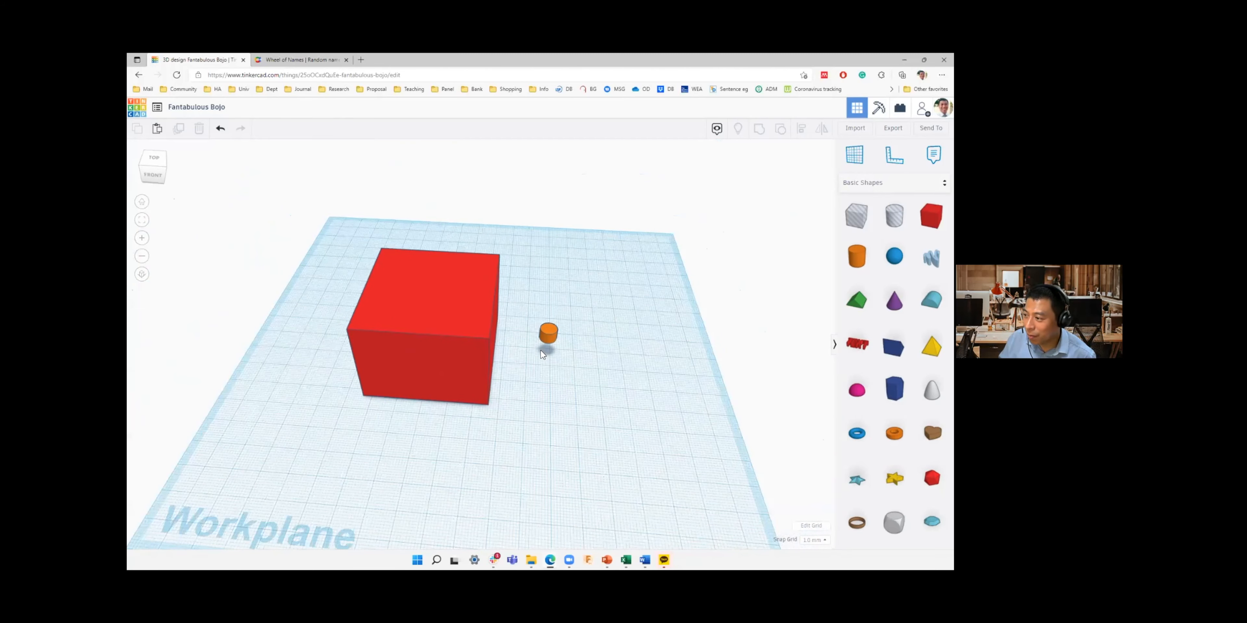
{"action": "scroll", "coordinate": [543, 354], "scroll_direction": "up", "scroll_amount": 3}
{"action": "scroll", "coordinate": [543, 354], "scroll_direction": "up", "scroll_amount": 2}
{"action": "scroll", "coordinate": [542, 355], "scroll_direction": "down", "scroll_amount": 4}
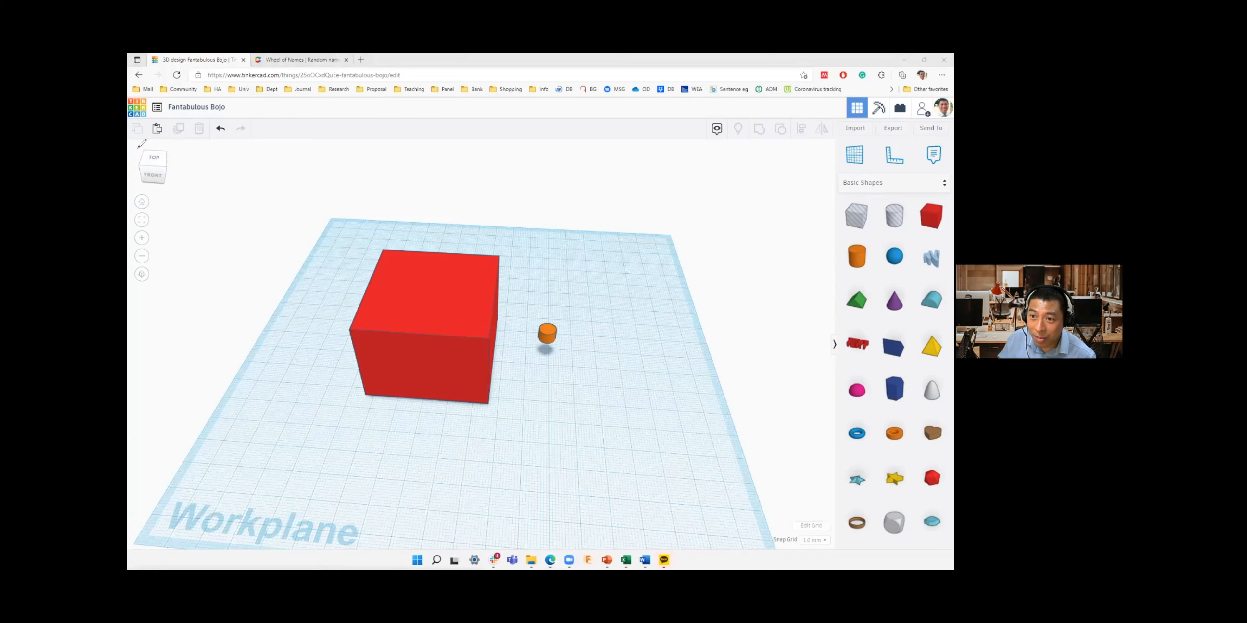
- Examine the box and cylinder from the top, right, right-back corner and front view directions
{"action": "mouse_move", "coordinate": [139, 147]}
{"action": "left_mouse_down"}
{"action": "mouse_move", "coordinate": [145, 189]}
{"action": "mouse_move", "coordinate": [185, 159]}
{"action": "mouse_move", "coordinate": [141, 140]}
{"action": "mouse_move", "coordinate": [138, 179]}
{"action": "mouse_move", "coordinate": [191, 175]}
{"action": "mouse_move", "coordinate": [156, 138]}
{"action": "left_mouse_up"}
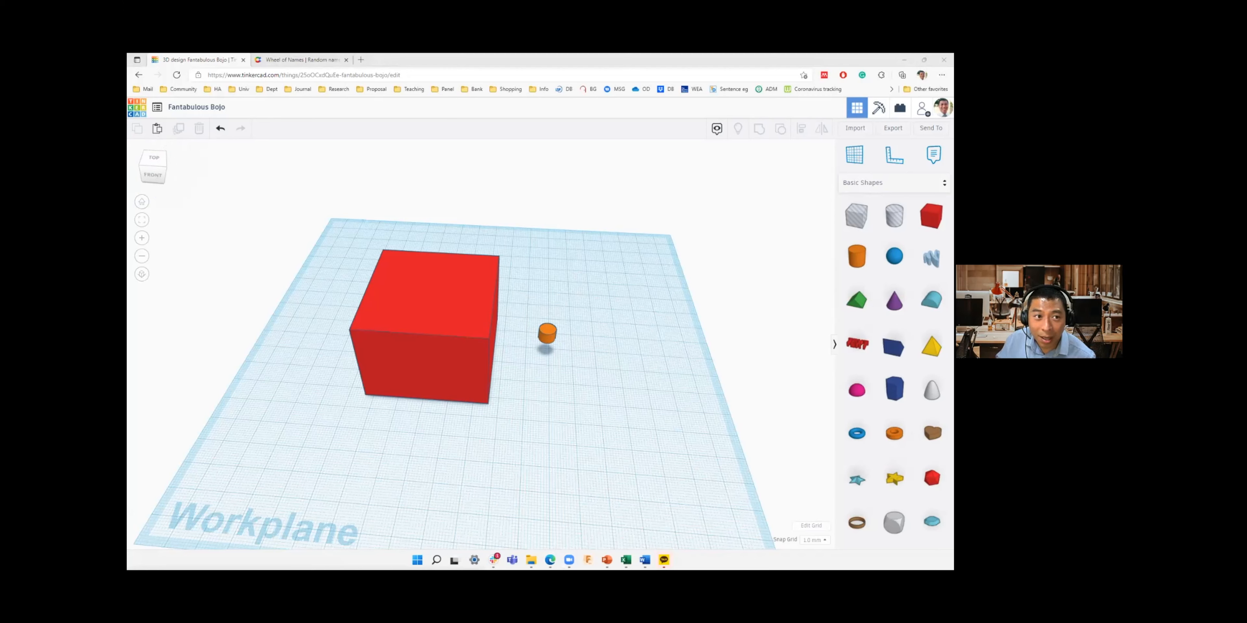
{"action": "left_click", "coordinate": [156, 161]}
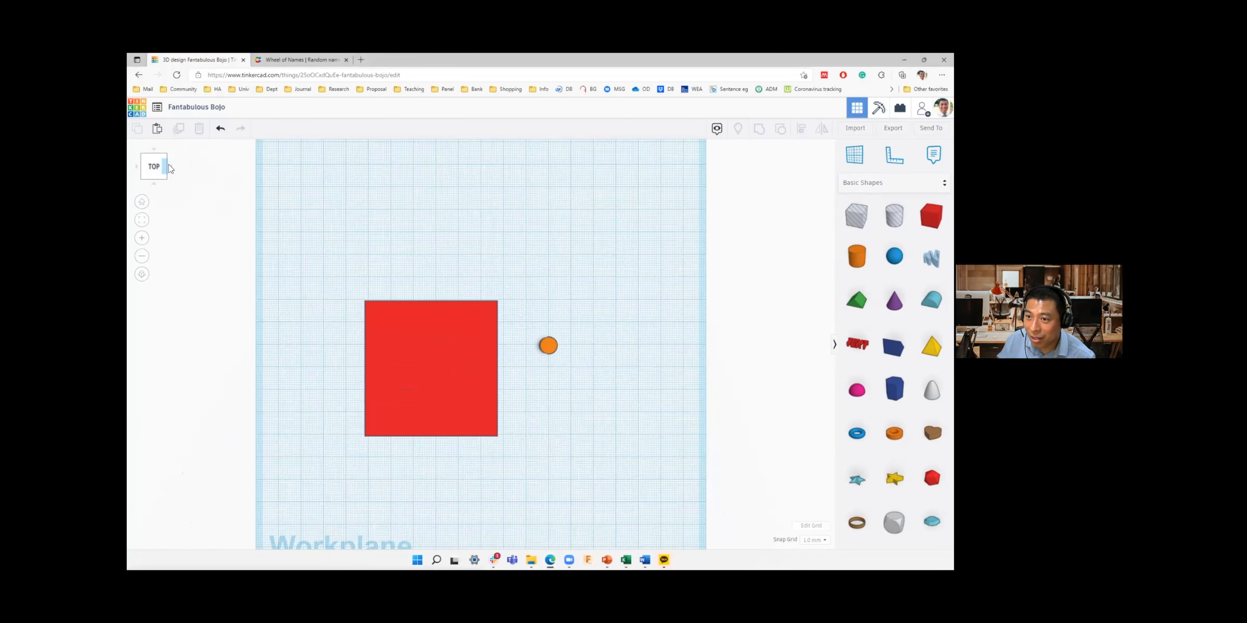
{"action": "left_click", "coordinate": [168, 167]}
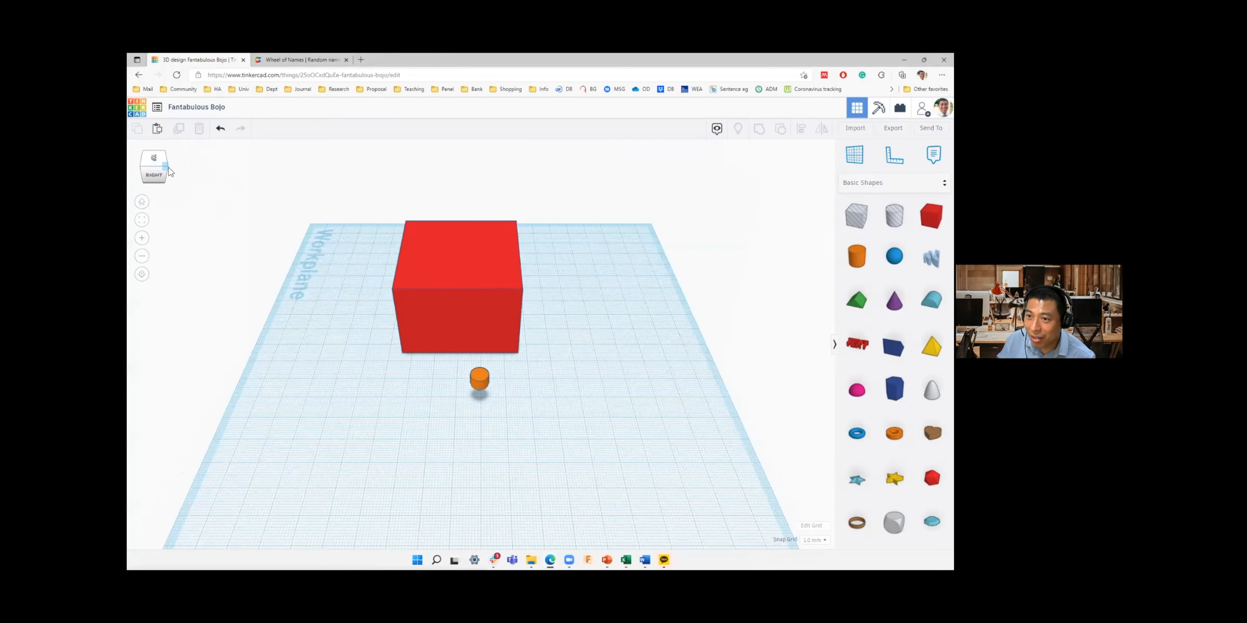
{"action": "left_click", "coordinate": [168, 178]}
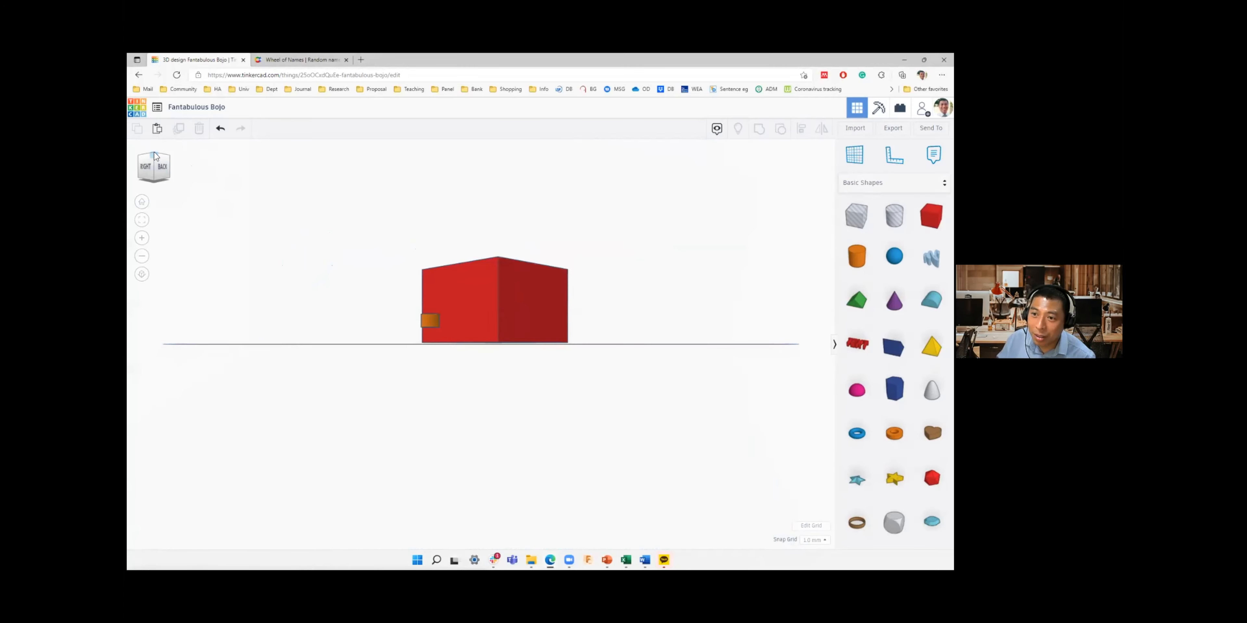
{"action": "left_click", "coordinate": [155, 156]}
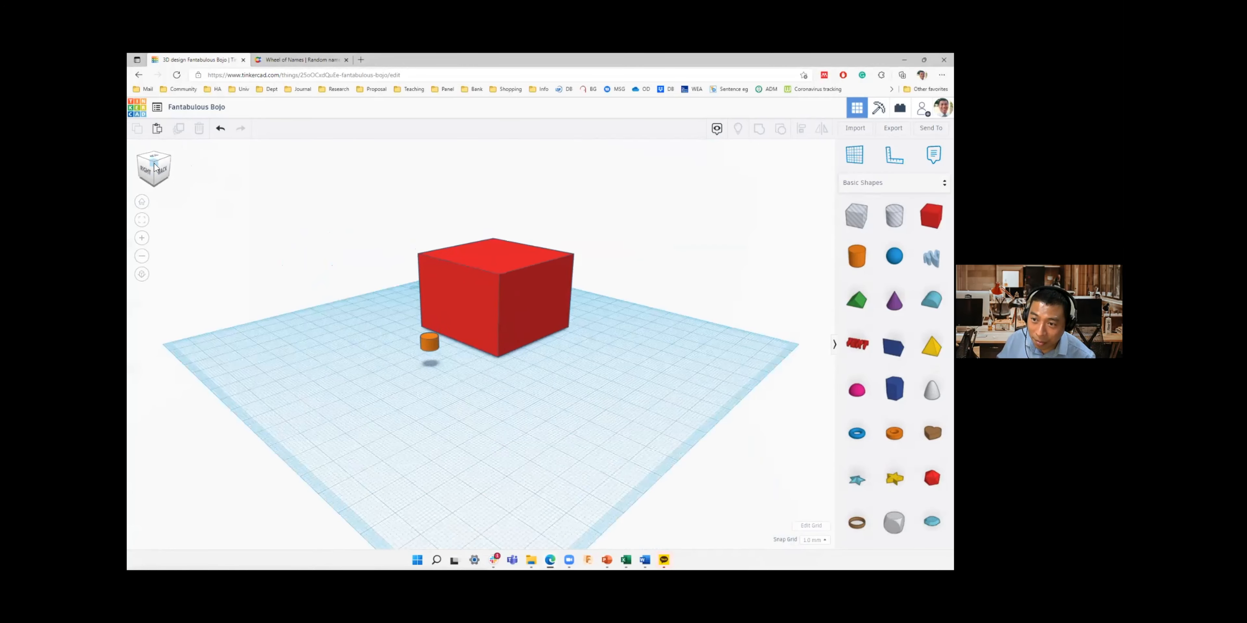
{"action": "mouse_move", "coordinate": [172, 162]}
{"action": "left_mouse_down"}
{"action": "mouse_move", "coordinate": [152, 176]}
{"action": "mouse_move", "coordinate": [165, 181]}
{"action": "mouse_move", "coordinate": [154, 173]}
{"action": "left_mouse_up"}
{"action": "left_click", "coordinate": [154, 173]}
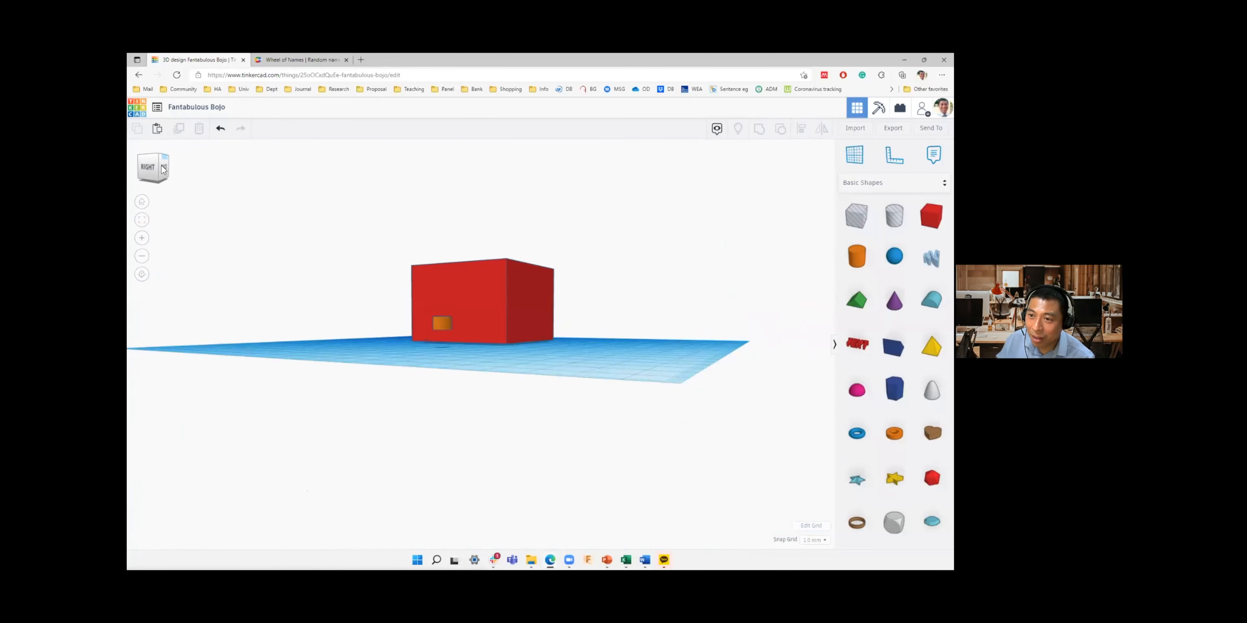
{"action": "left_click_drag", "start_coordinate": [153, 173], "coordinate": [169, 173]}
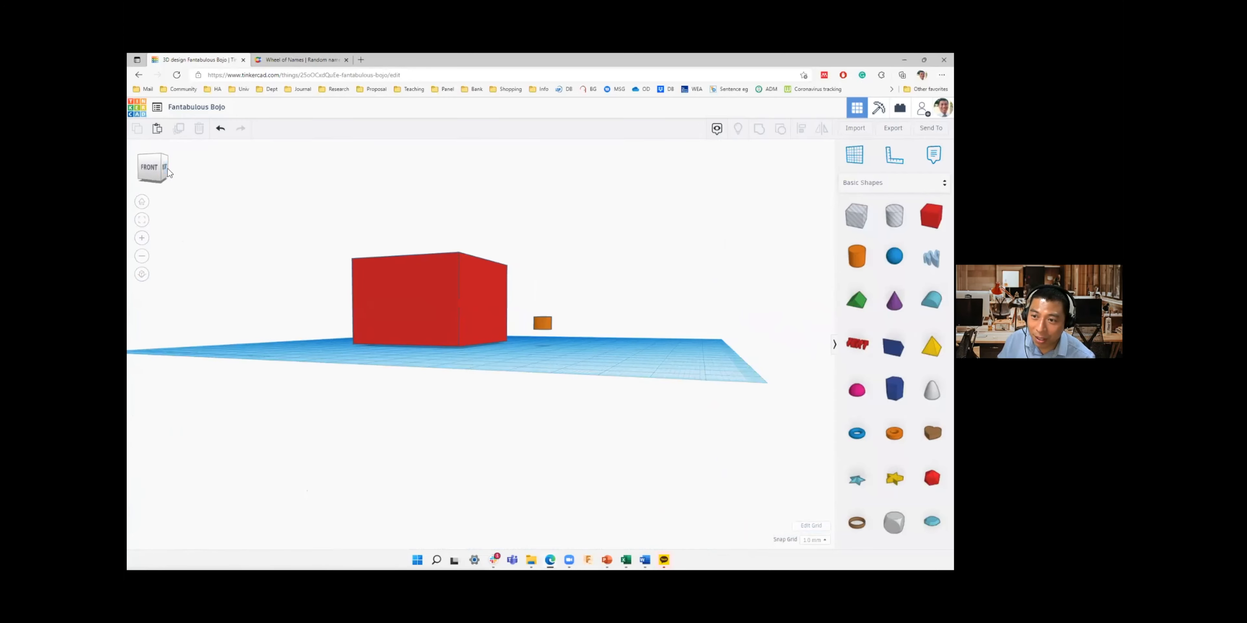
{"action": "left_click", "coordinate": [153, 173]}
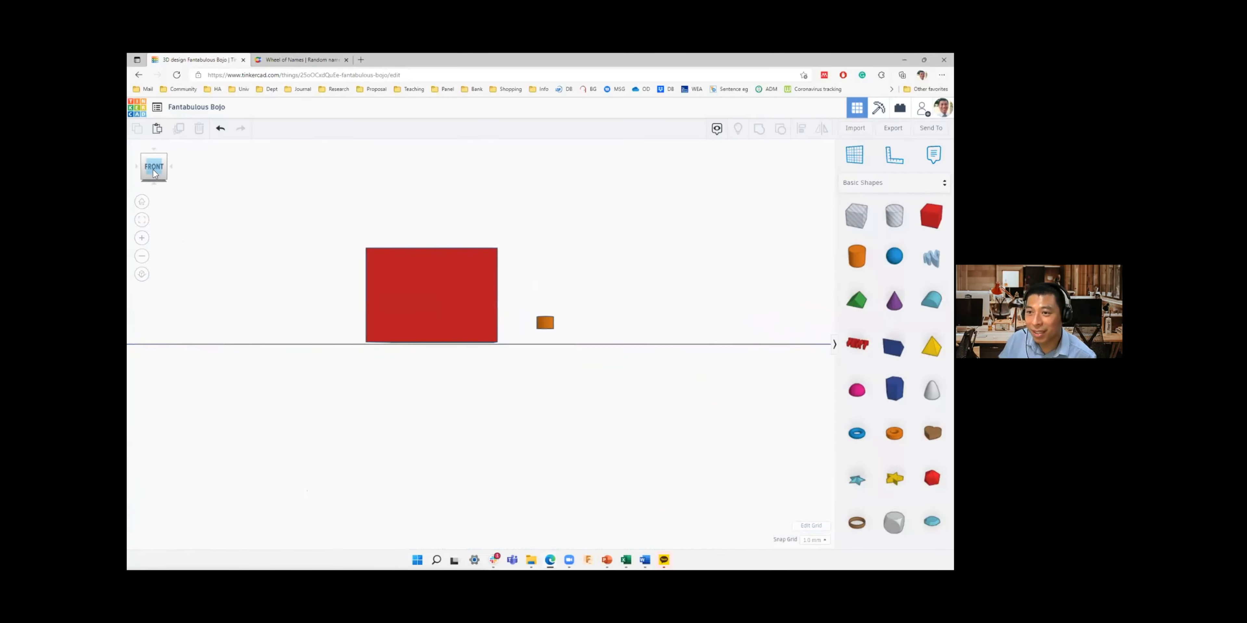
- Restore the home view, fit all shapes in view, and zoom in and out by one increment
{"action": "left_click", "coordinate": [142, 203]}
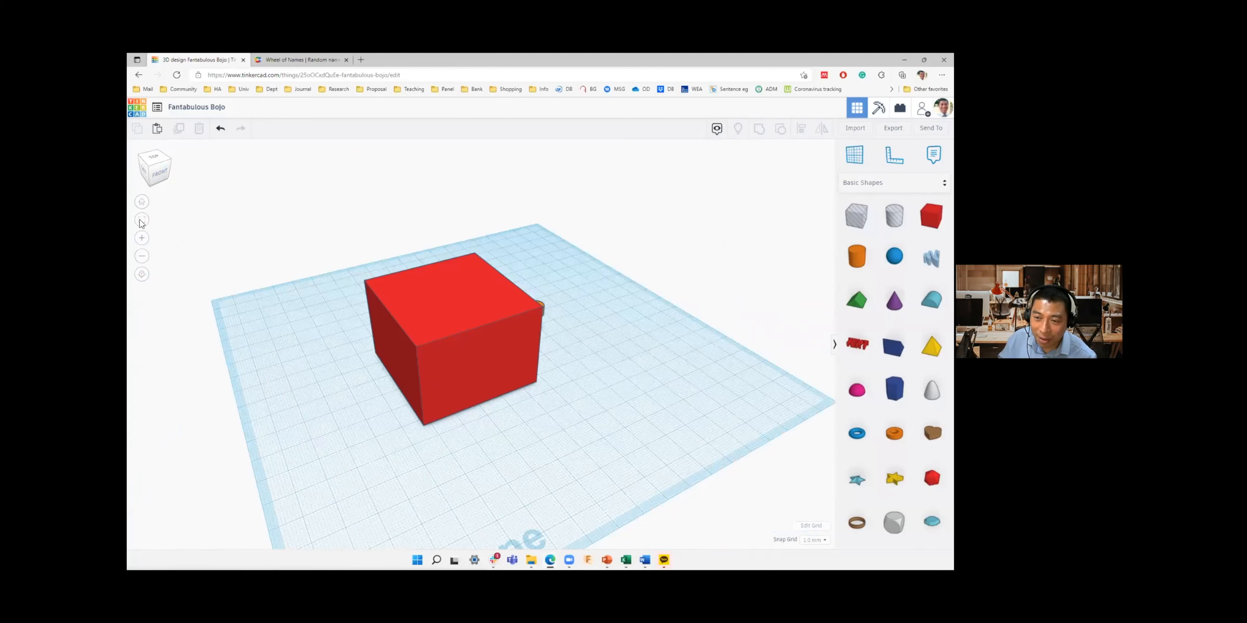
{"action": "left_click", "coordinate": [143, 203]}
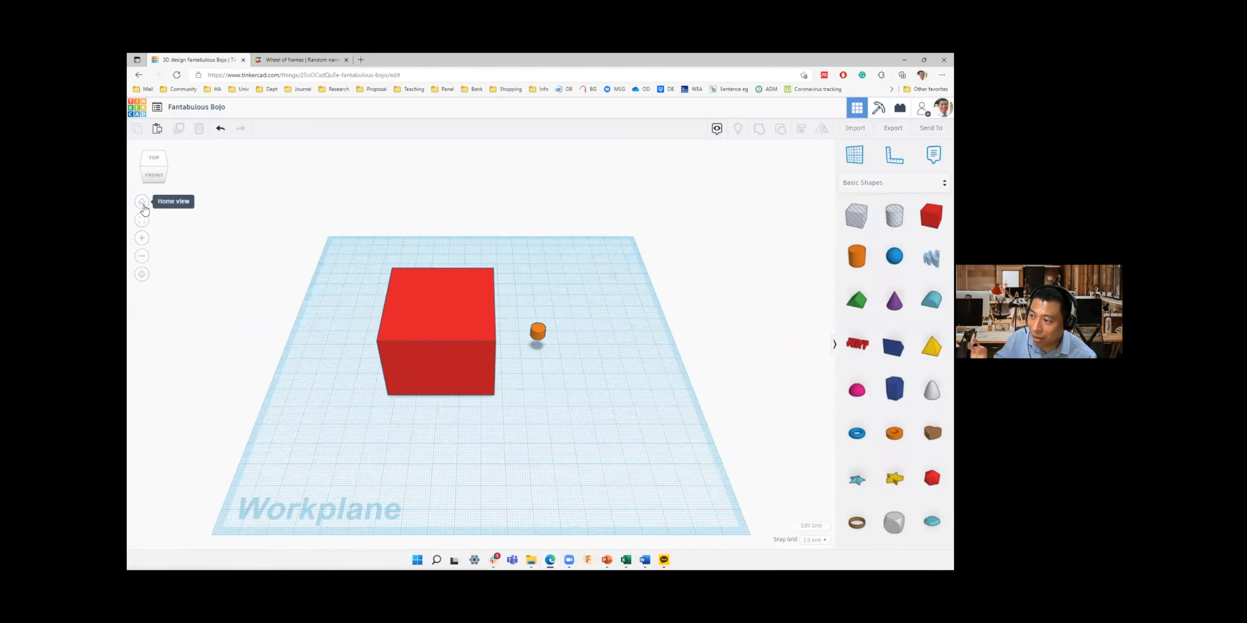
{"action": "mouse_move", "coordinate": [529, 403]}
{"action": "right_mouse_down"}
{"action": "mouse_move", "coordinate": [432, 382]}
{"action": "mouse_move", "coordinate": [484, 380]}
{"action": "mouse_move", "coordinate": [518, 407]}
{"action": "right_mouse_up"}
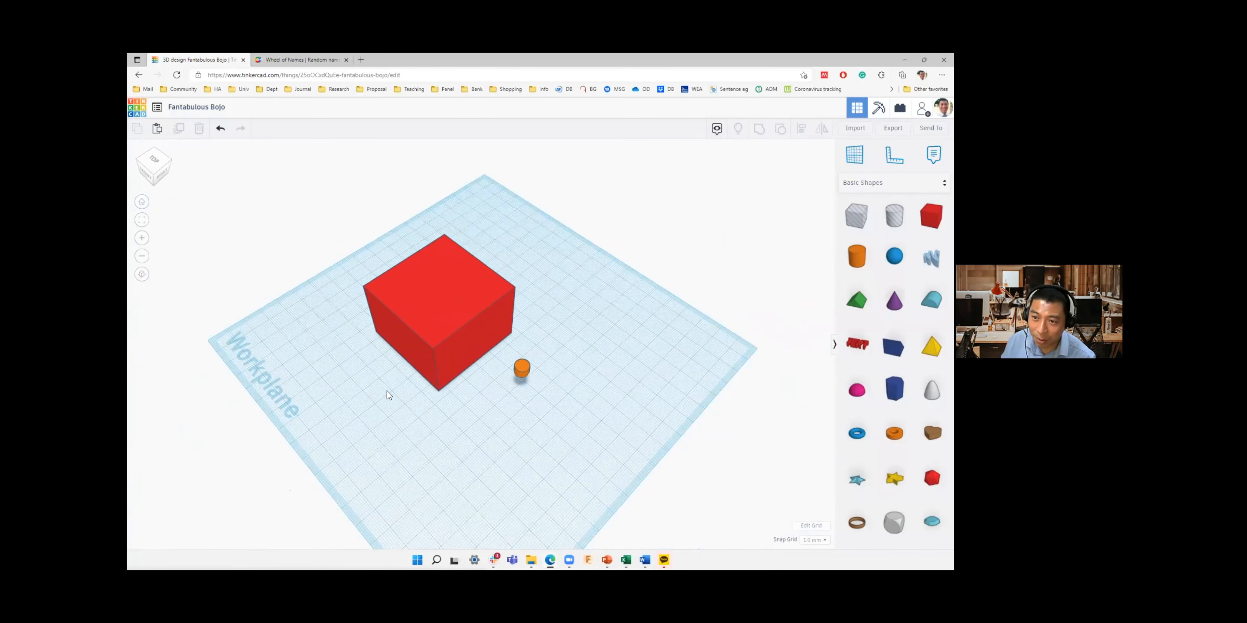
{"action": "left_click", "coordinate": [142, 205]}
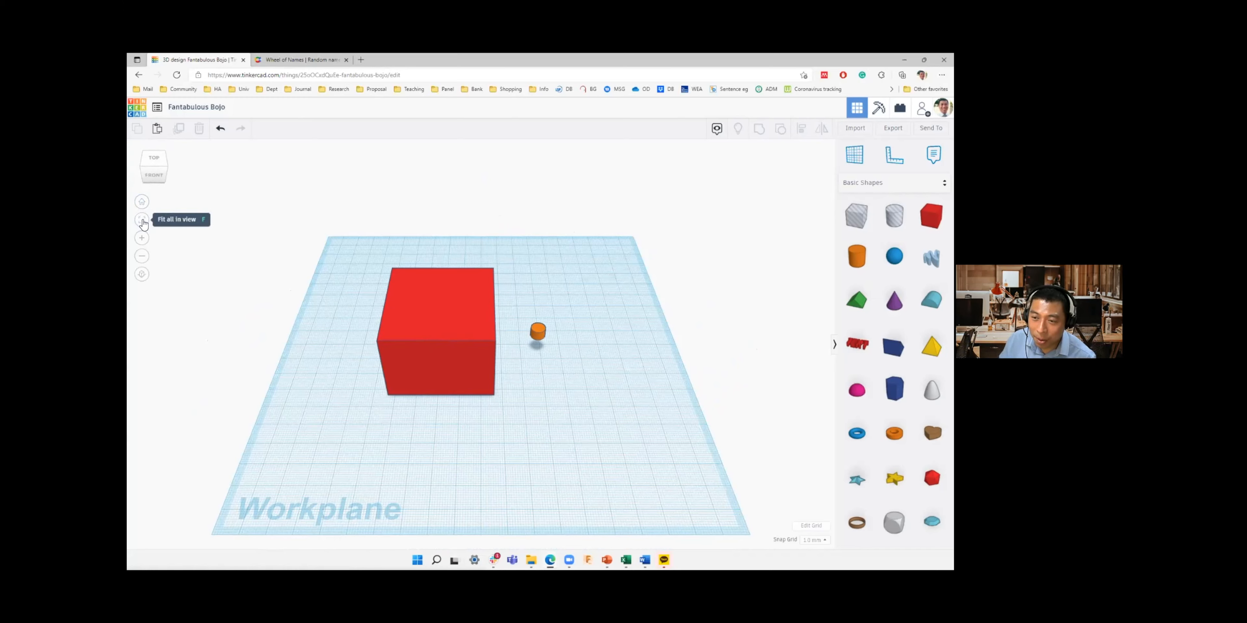
{"action": "left_click", "coordinate": [143, 221]}
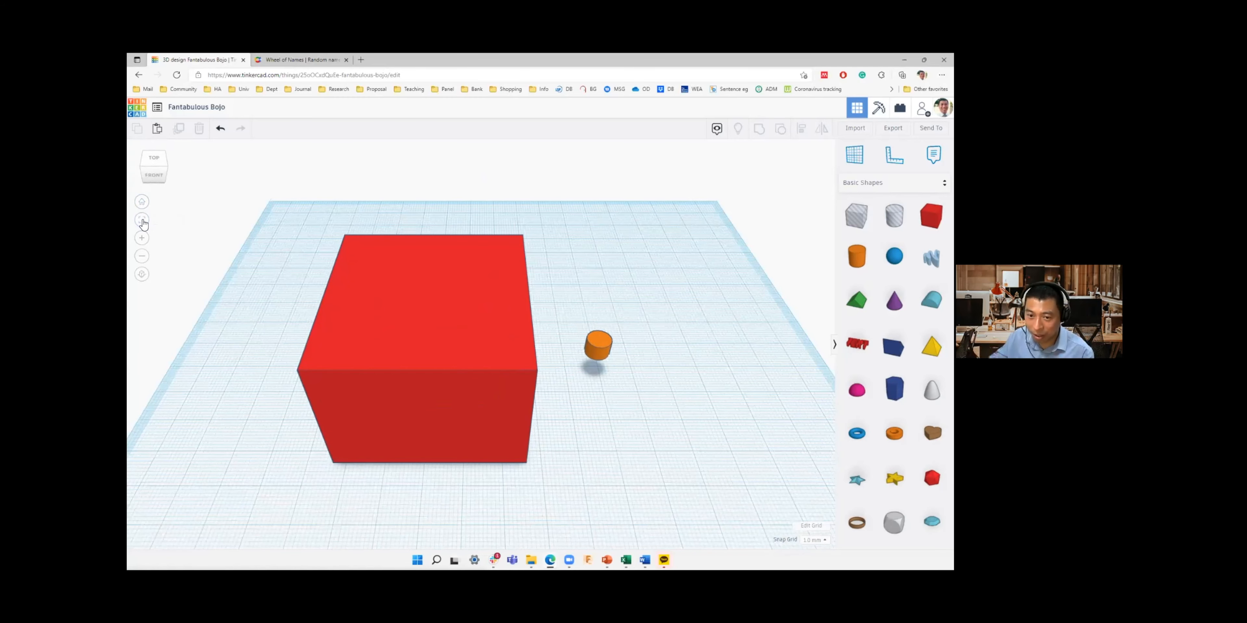
{"action": "left_click", "coordinate": [144, 241]}
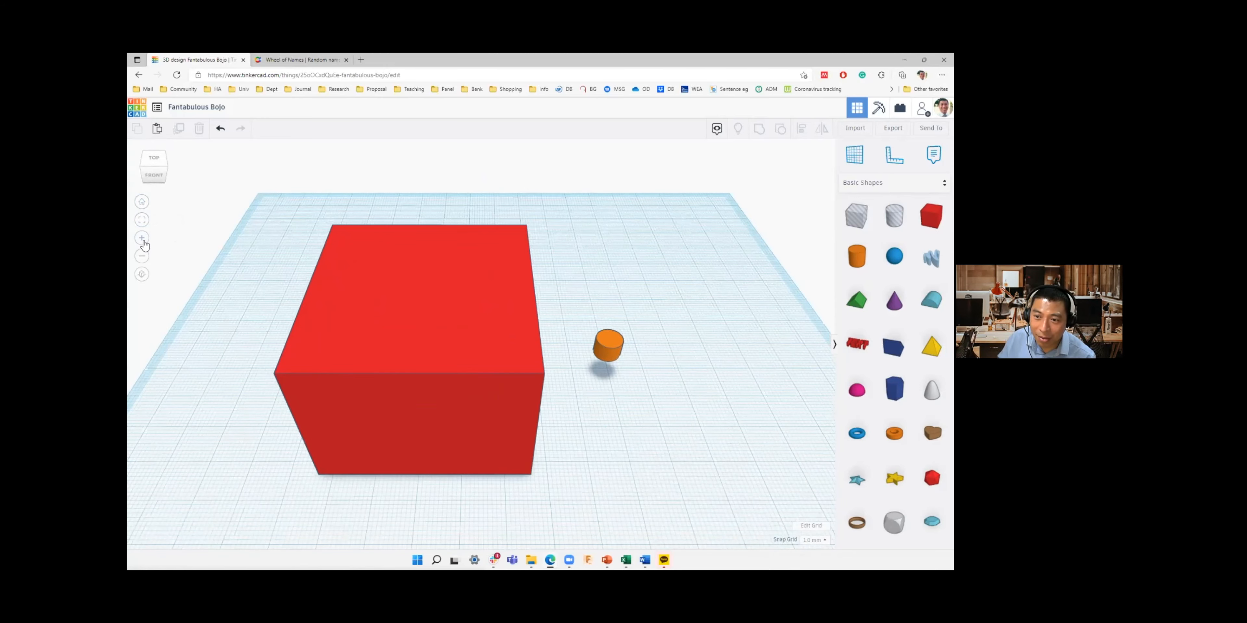
{"action": "left_click", "coordinate": [141, 259]}
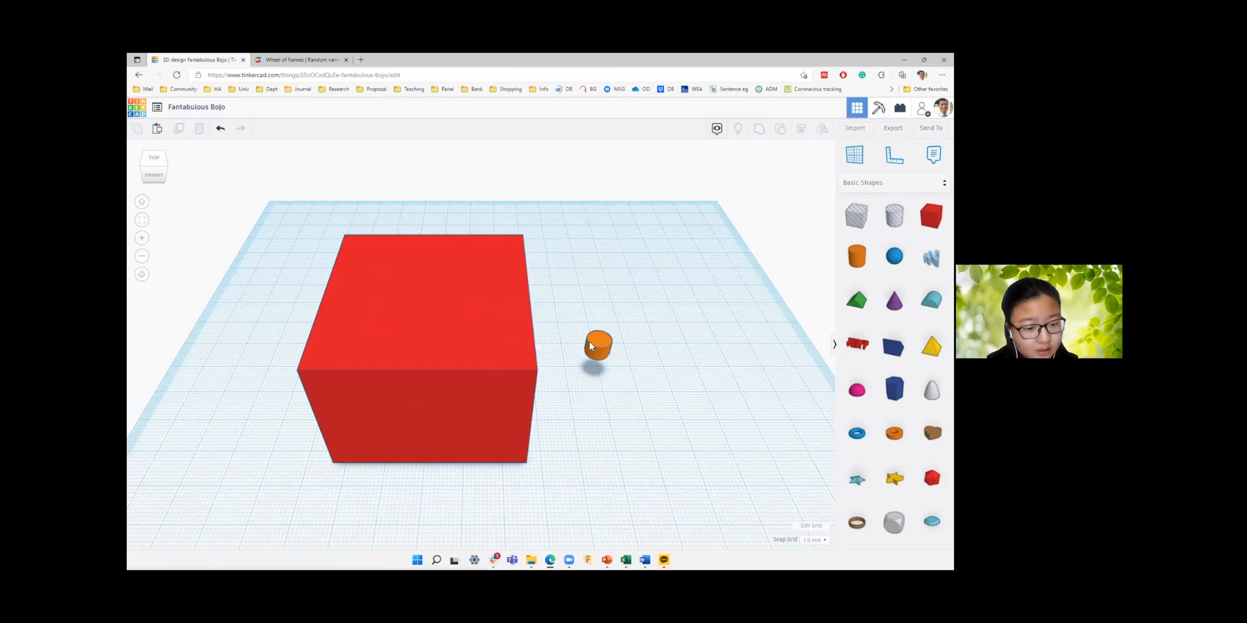
- Select the small orange cylinder beside the red box to show its shape settings and size handles
{"action": "left_click", "coordinate": [601, 341]}
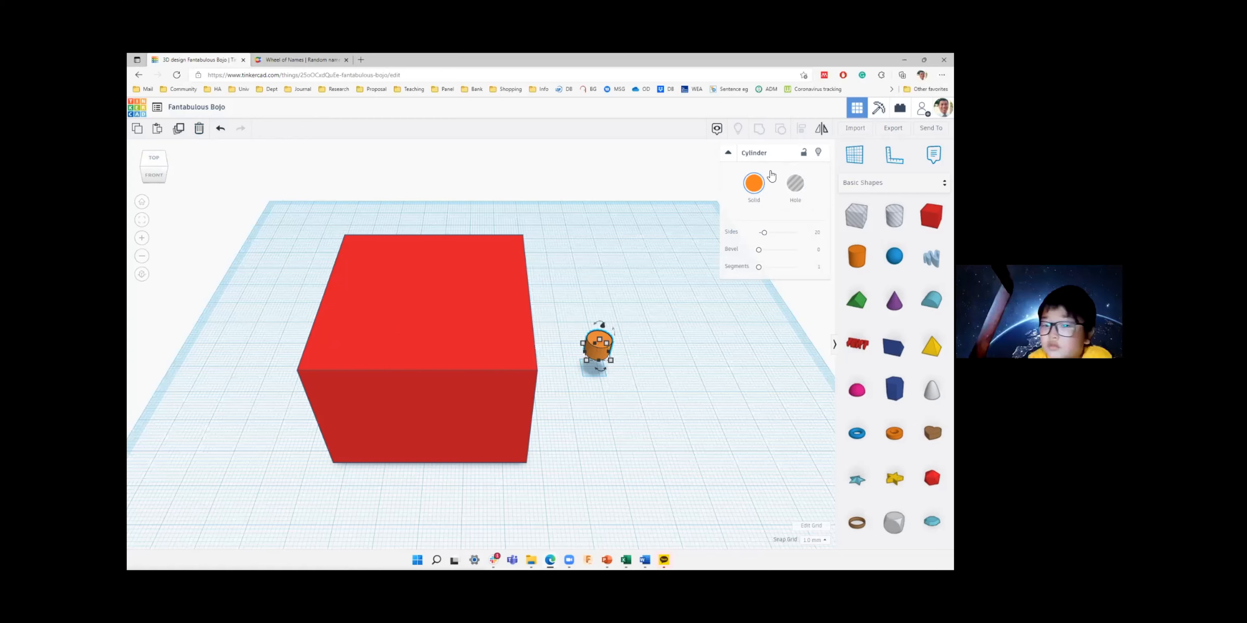
{"action": "left_click", "coordinate": [629, 281]}
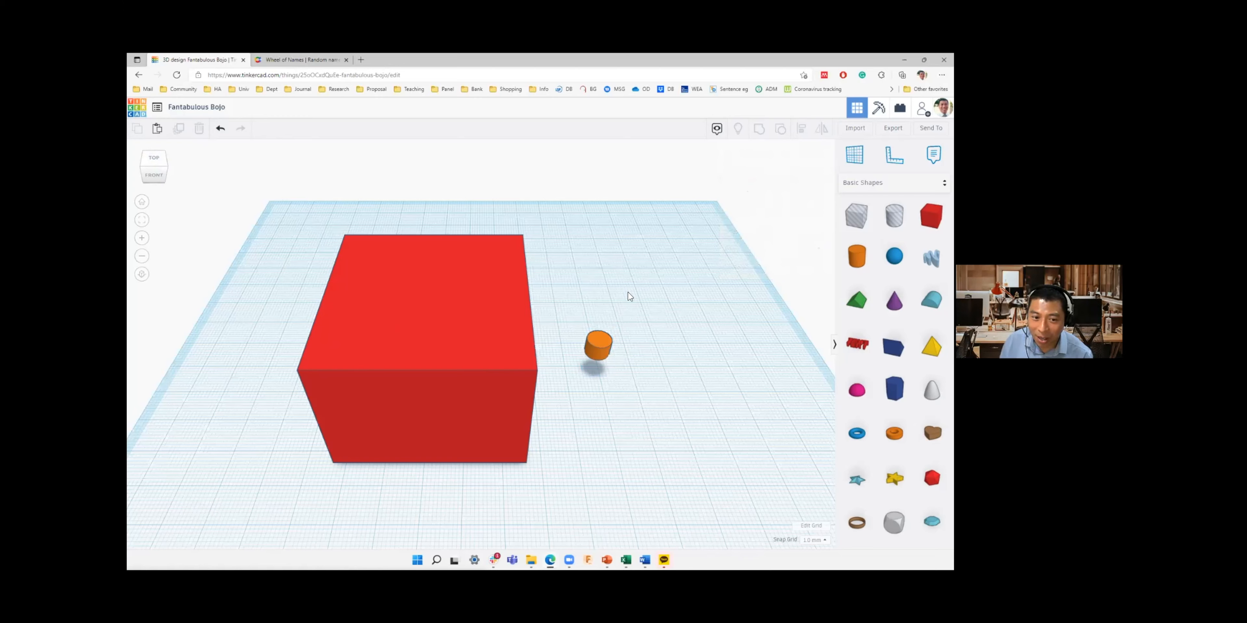
{"action": "left_click", "coordinate": [601, 341]}
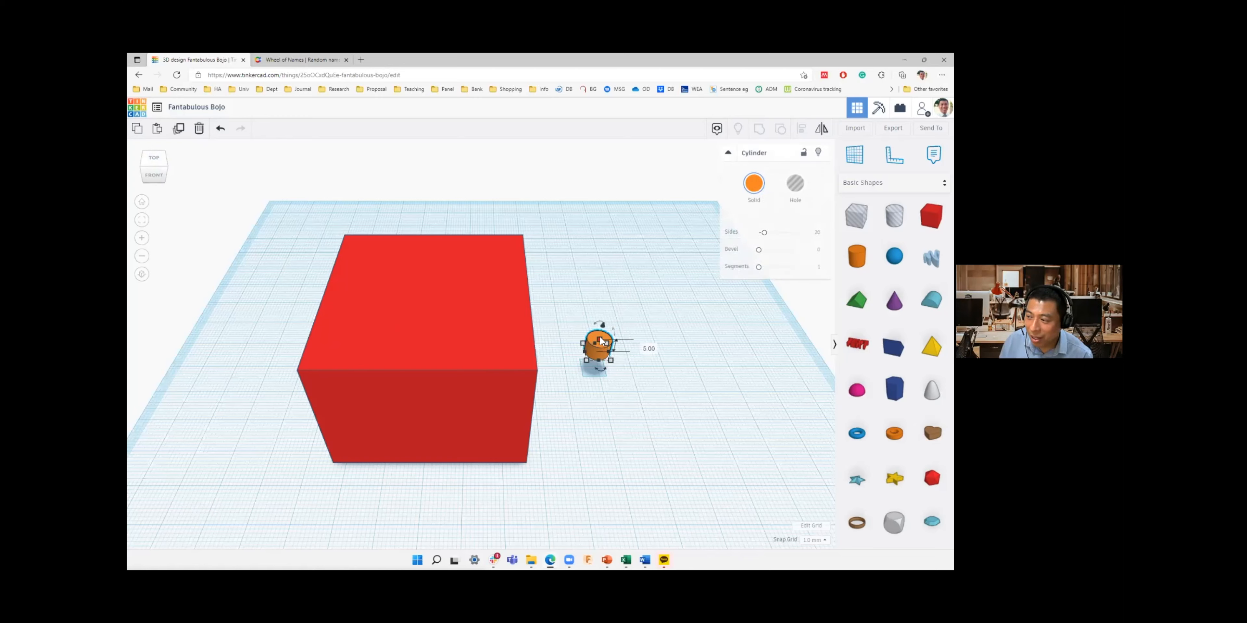
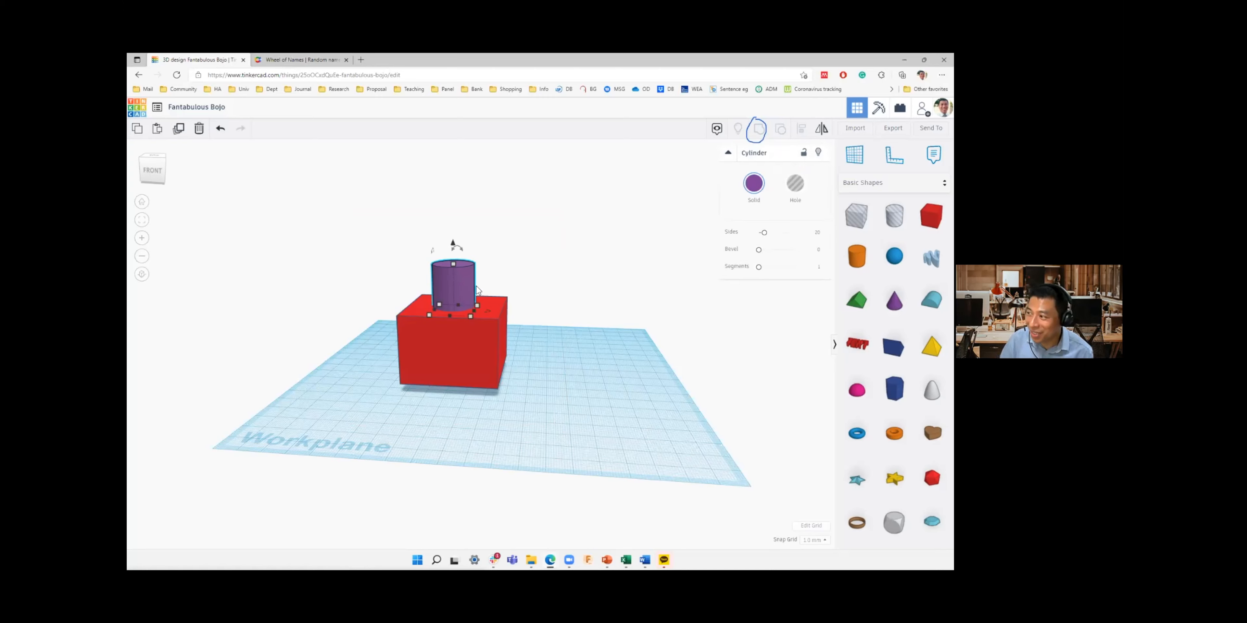
- Group the red box with the purple cylinder on top of it, and ungroup the two shapes again
{"action": "left_click_drag", "start_coordinate": [352, 222], "coordinate": [543, 409]}
{"action": "left_click", "coordinate": [761, 131]}
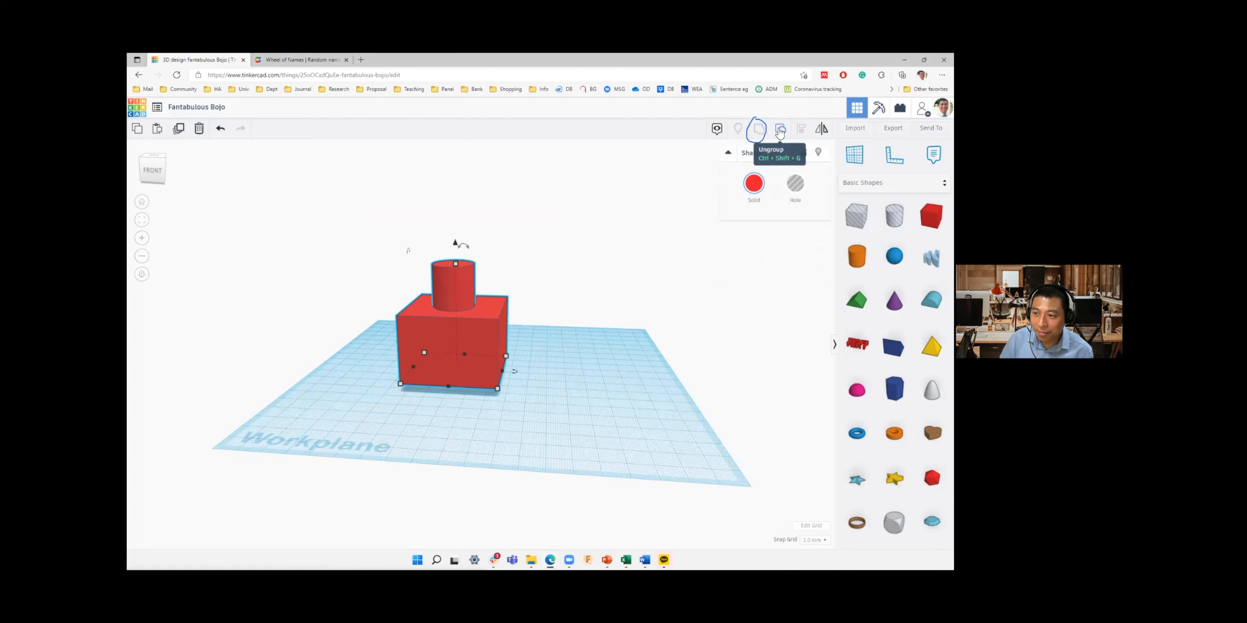
{"action": "left_click", "coordinate": [779, 131]}
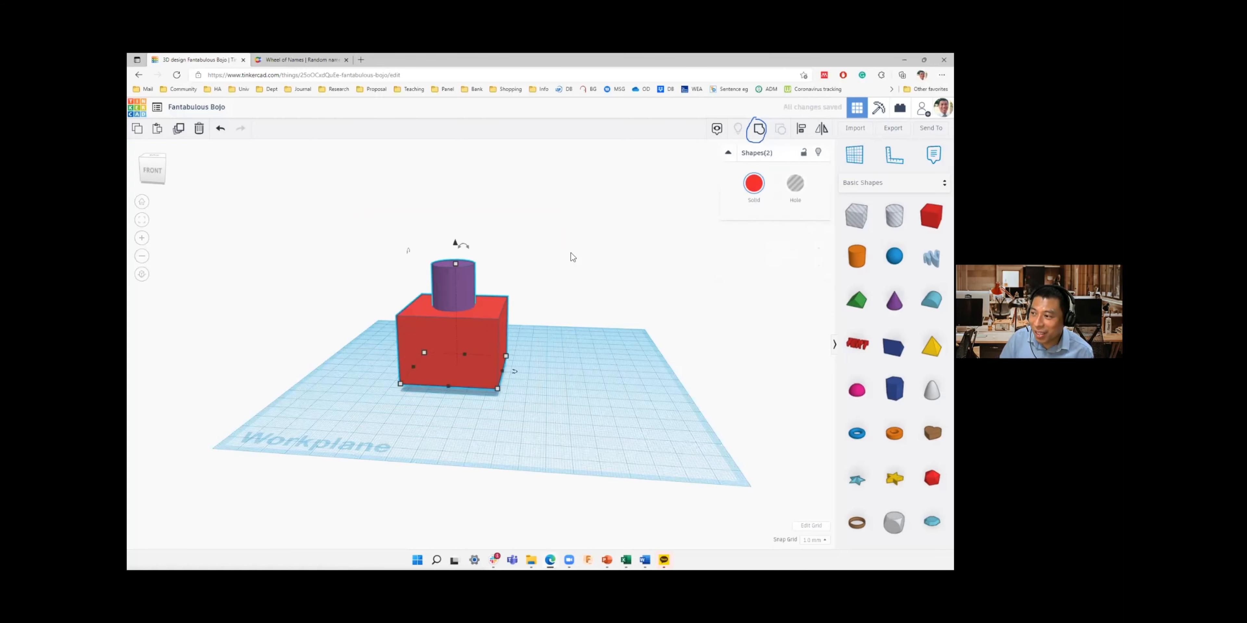
- Move the purple cylinder off-centre on the red box's top face, about 11 mm sideways and 6 mm toward the back
{"action": "left_click", "coordinate": [559, 272]}
{"action": "right_click_drag", "start_coordinate": [542, 259], "coordinate": [498, 359]}
{"action": "left_click", "coordinate": [457, 290]}
{"action": "left_click_drag", "start_coordinate": [466, 341], "coordinate": [489, 330]}
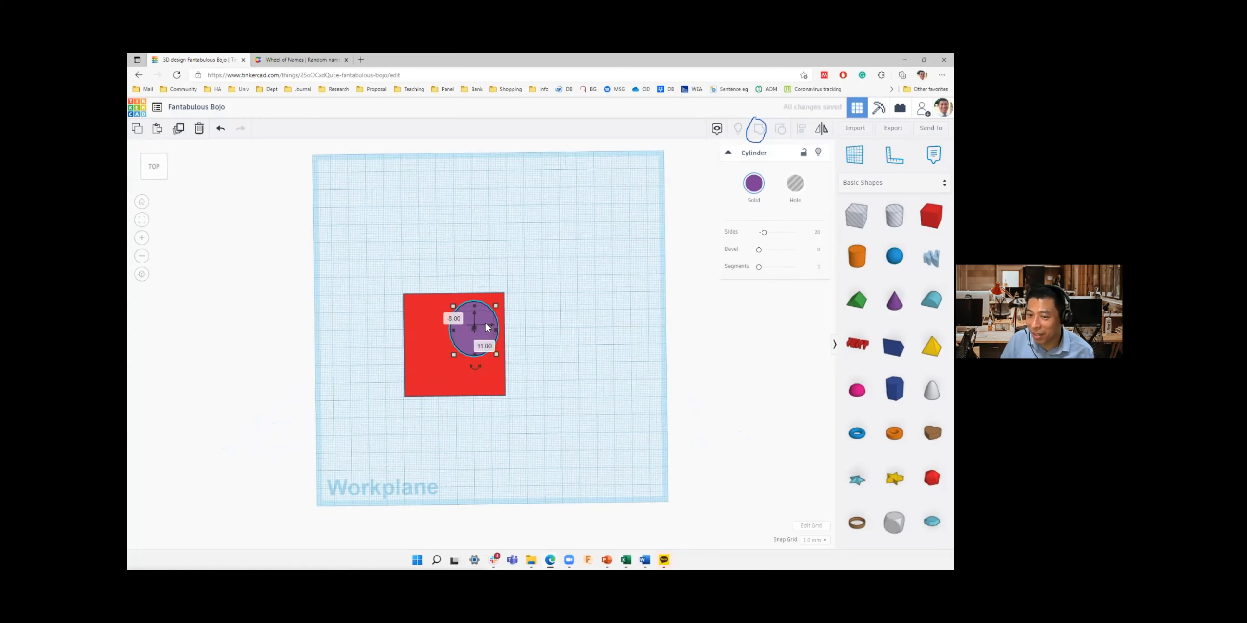
{"action": "right_click_drag", "start_coordinate": [537, 376], "coordinate": [523, 281]}
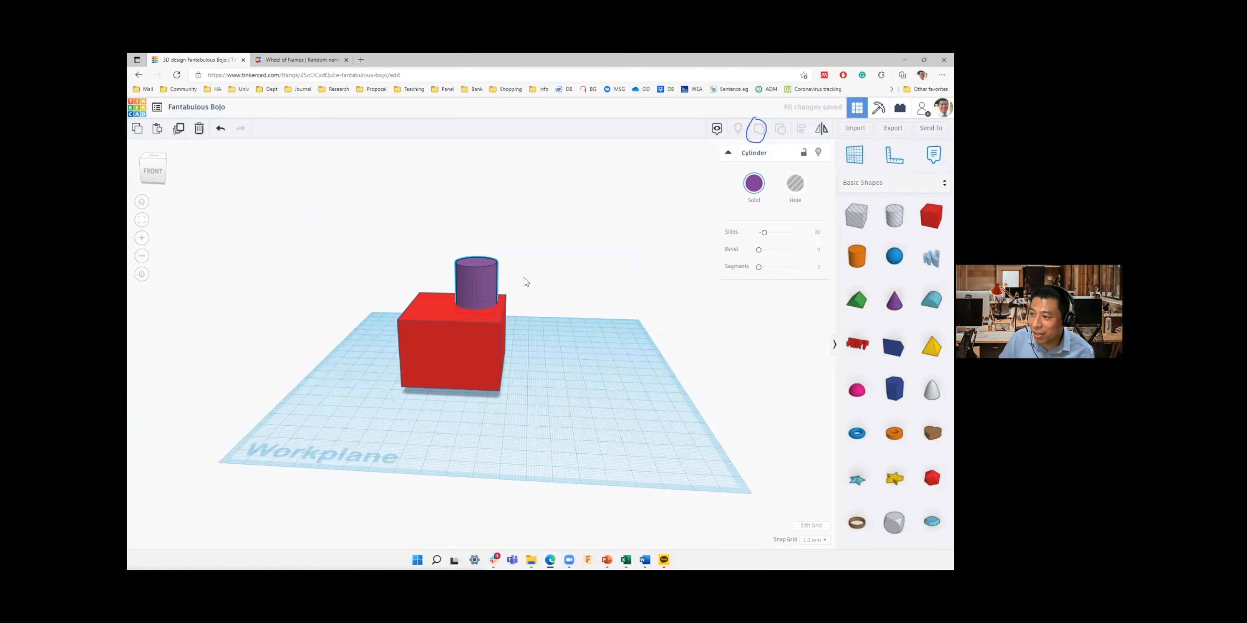
{"action": "left_click", "coordinate": [549, 284]}
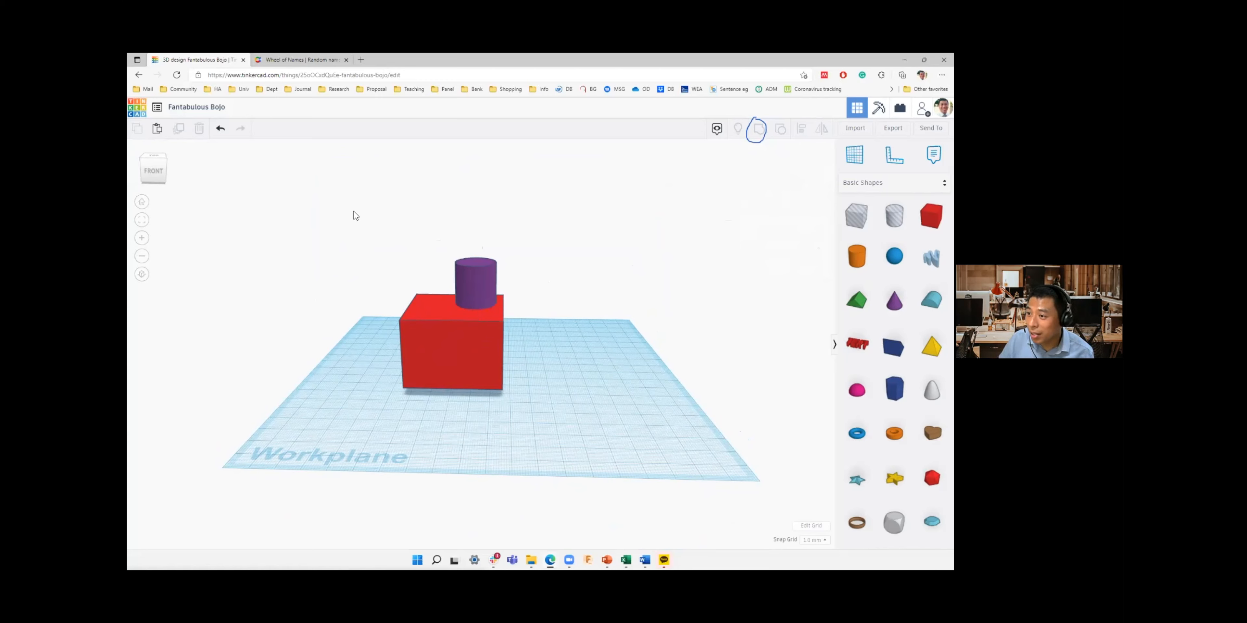
- Align the purple cylinder and the red box on their centres in both horizontal directions
{"action": "left_click_drag", "start_coordinate": [353, 211], "coordinate": [546, 418]}
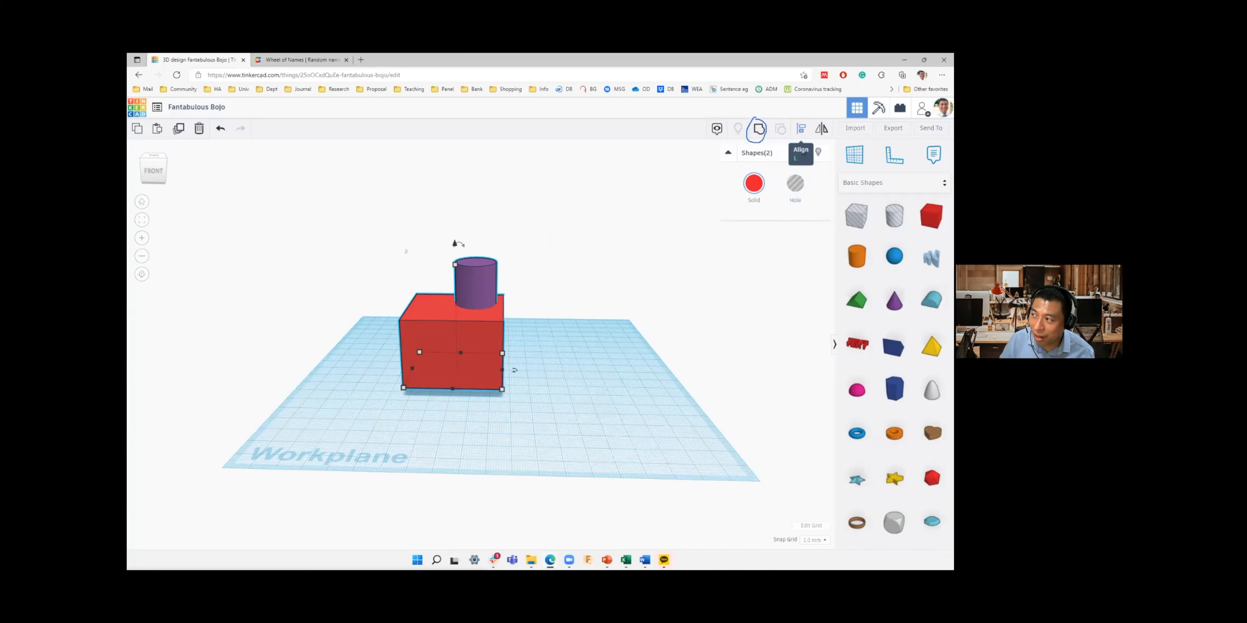
{"action": "left_click", "coordinate": [801, 128]}
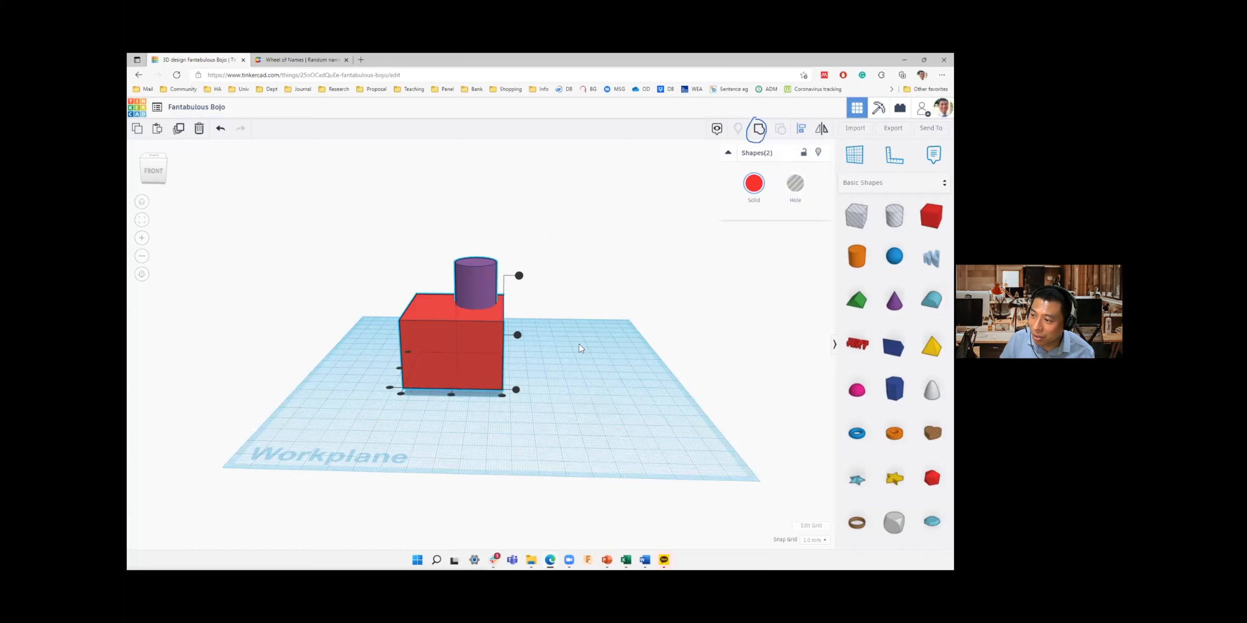
{"action": "right_click_drag", "start_coordinate": [566, 330], "coordinate": [483, 436]}
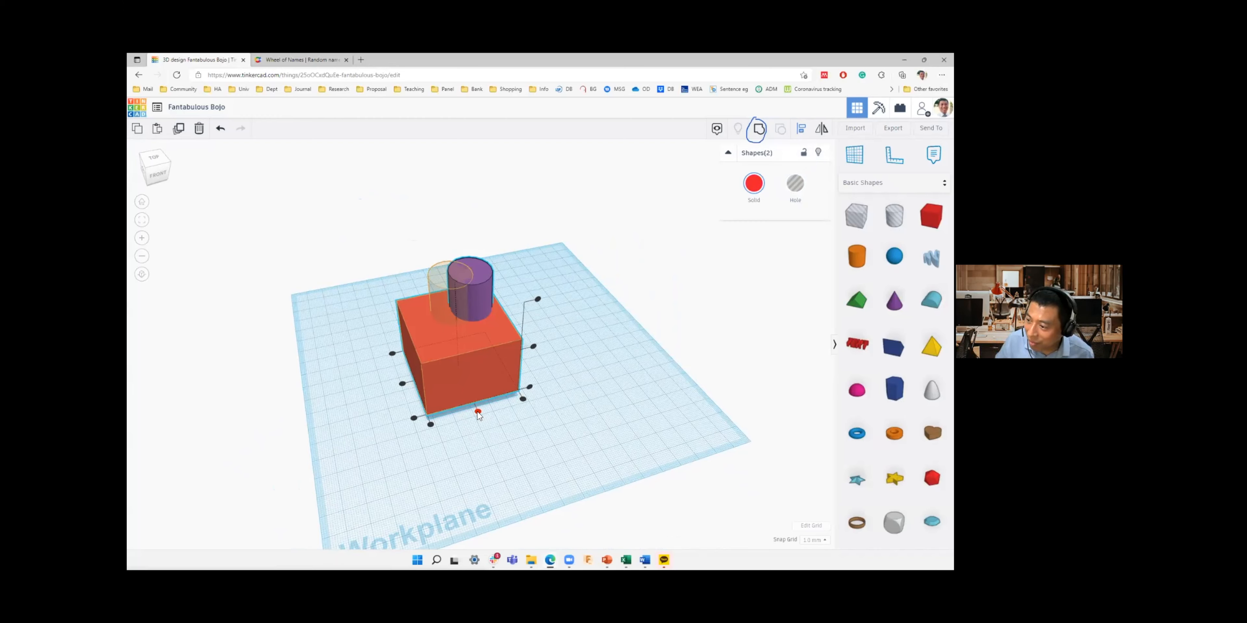
{"action": "left_click", "coordinate": [477, 412]}
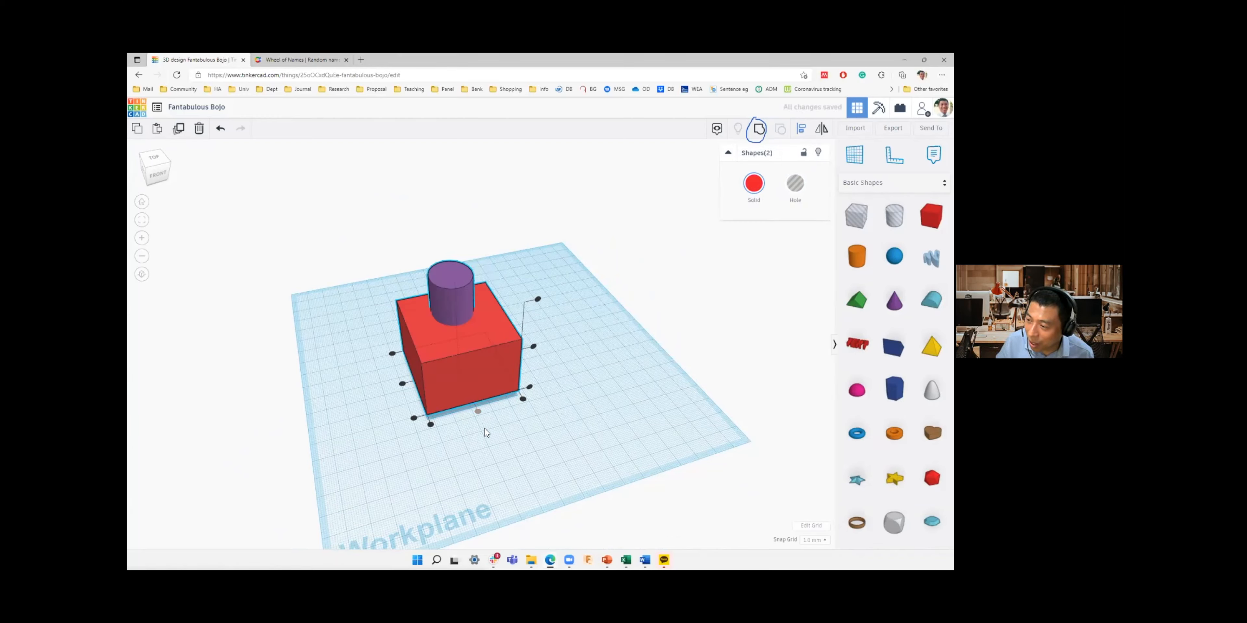
{"action": "mouse_move", "coordinate": [484, 427]}
{"action": "right_mouse_down"}
{"action": "mouse_move", "coordinate": [475, 452]}
{"action": "mouse_move", "coordinate": [492, 501]}
{"action": "mouse_move", "coordinate": [408, 426]}
{"action": "mouse_move", "coordinate": [479, 440]}
{"action": "mouse_move", "coordinate": [430, 410]}
{"action": "mouse_move", "coordinate": [423, 438]}
{"action": "mouse_move", "coordinate": [515, 440]}
{"action": "mouse_move", "coordinate": [486, 422]}
{"action": "right_mouse_up"}
{"action": "left_click", "coordinate": [486, 422]}
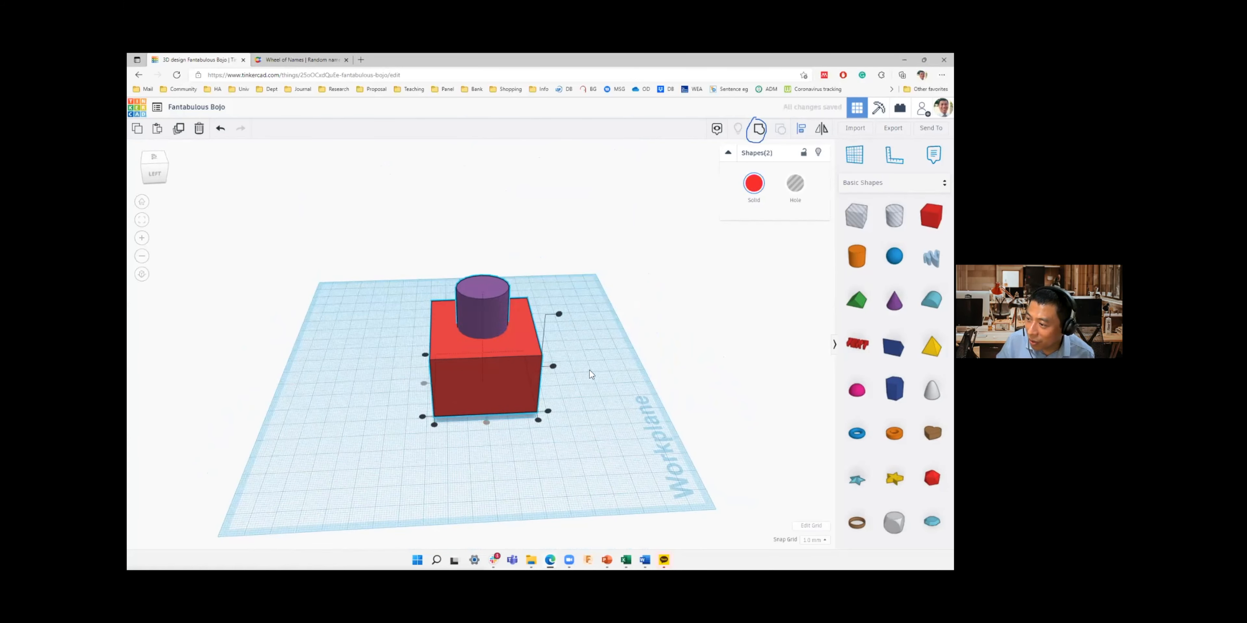
{"action": "right_click_drag", "start_coordinate": [568, 402], "coordinate": [418, 352]}
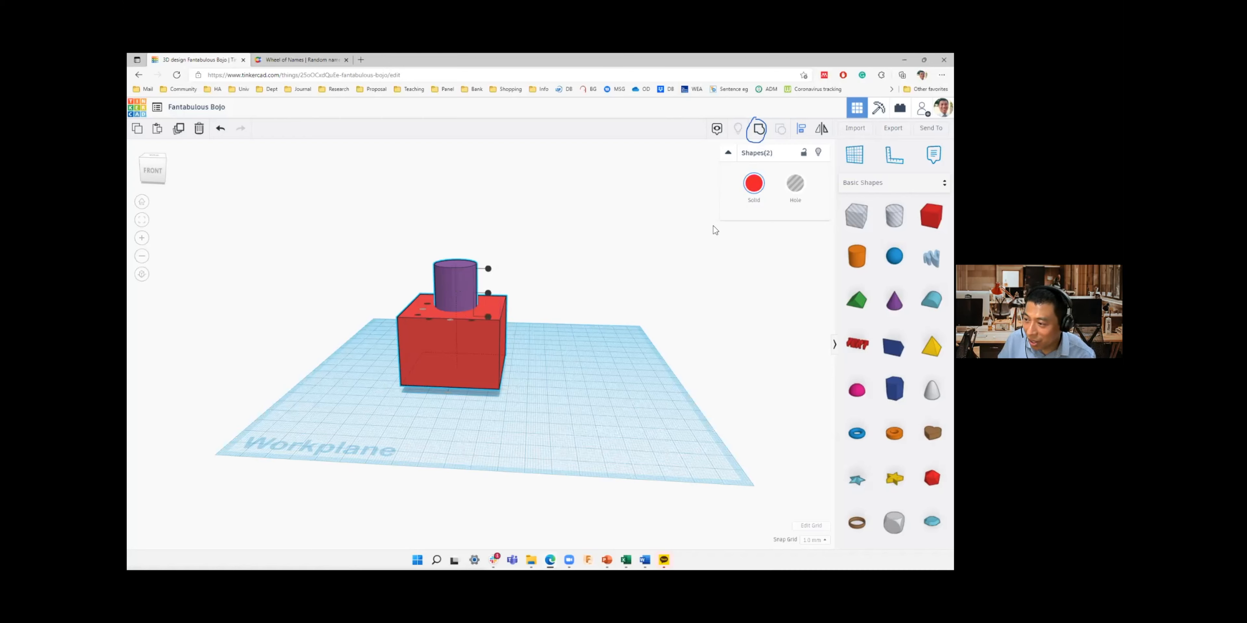
{"action": "left_click", "coordinate": [576, 269]}
- Lower the purple cylinder so that it sinks partway into the top of the red box
{"action": "left_click", "coordinate": [459, 289]}
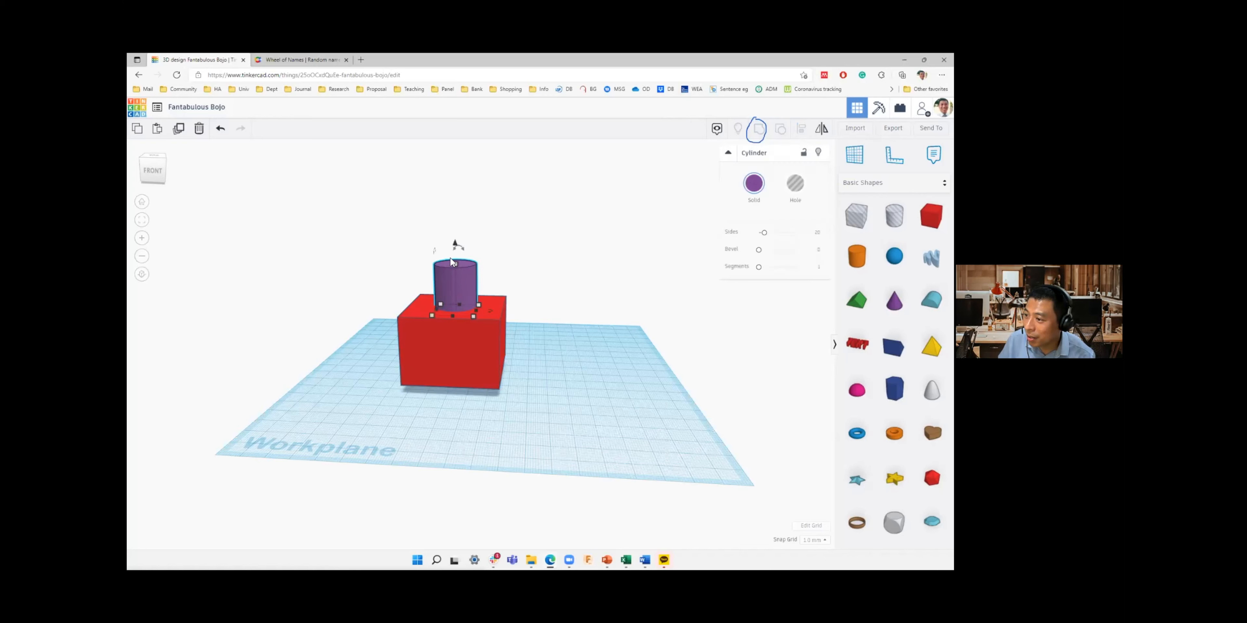
{"action": "left_click_drag", "start_coordinate": [455, 244], "coordinate": [459, 274]}
{"action": "right_click_drag", "start_coordinate": [541, 248], "coordinate": [541, 323]}
{"action": "right_click_drag", "start_coordinate": [553, 259], "coordinate": [527, 265]}
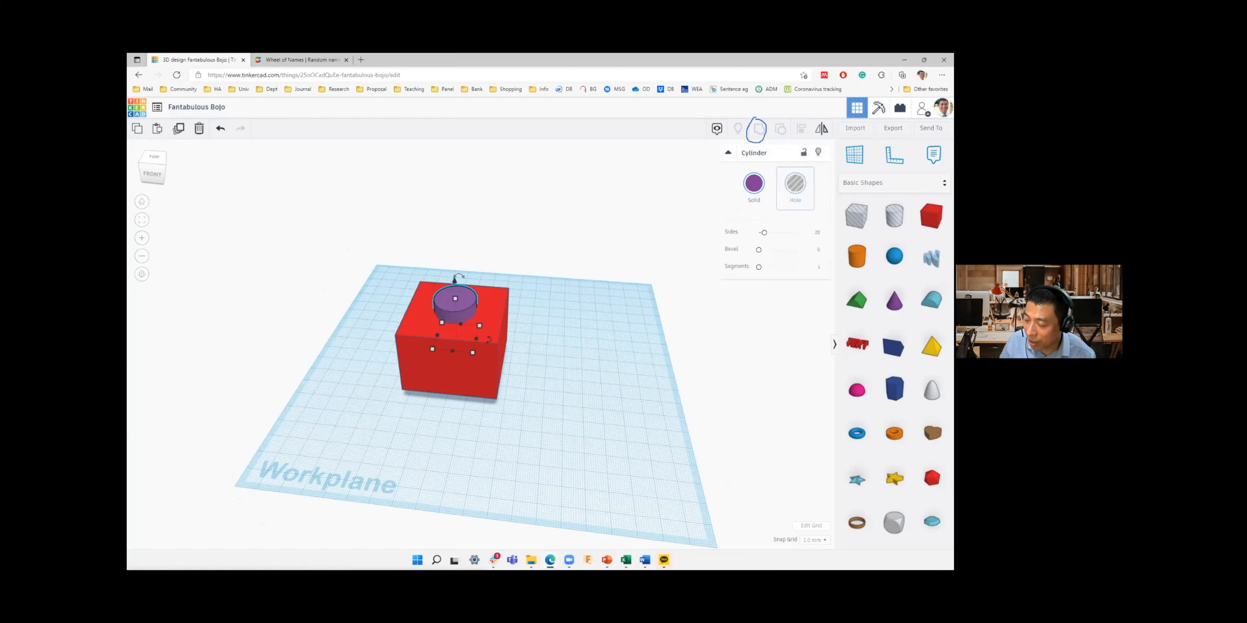
- Turn the sunken cylinder into a hole shape
{"action": "left_click", "coordinate": [796, 187]}
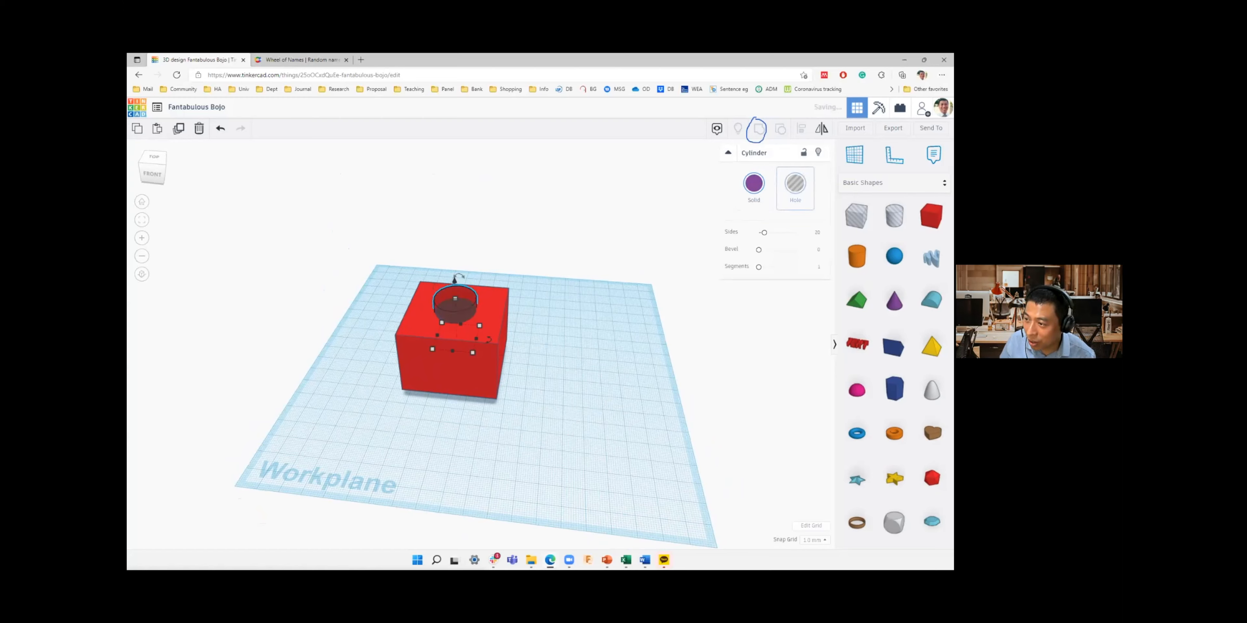
{"action": "left_click", "coordinate": [561, 275]}
{"action": "right_click_drag", "start_coordinate": [558, 264], "coordinate": [466, 292]}
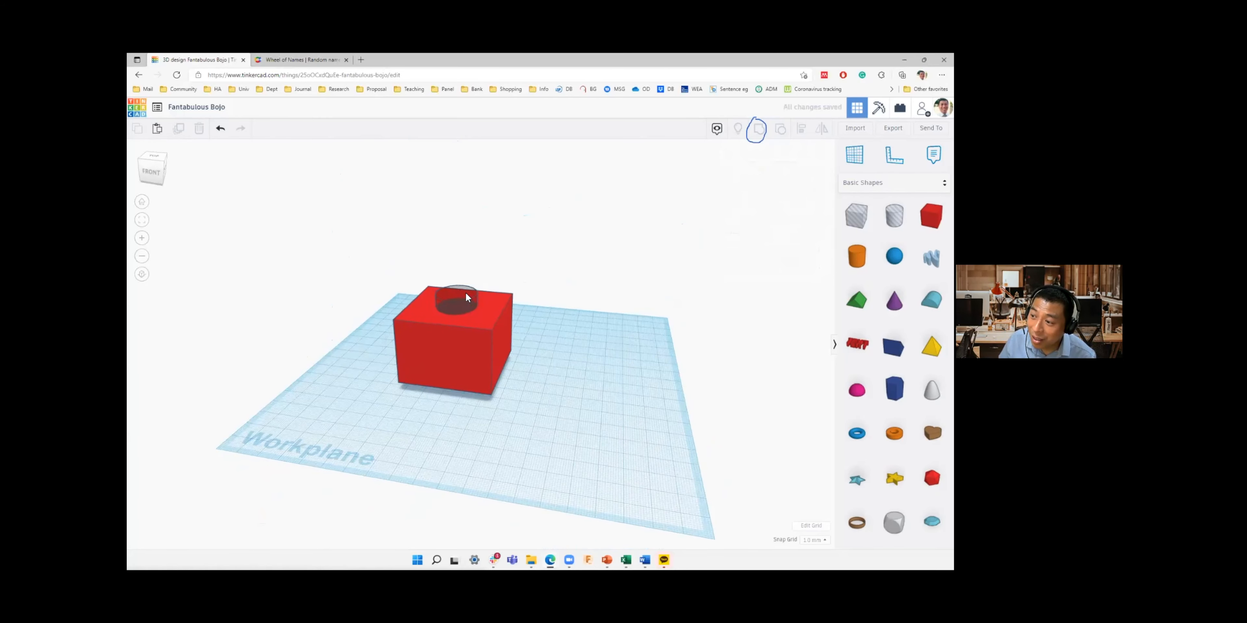
{"action": "left_click", "coordinate": [466, 295]}
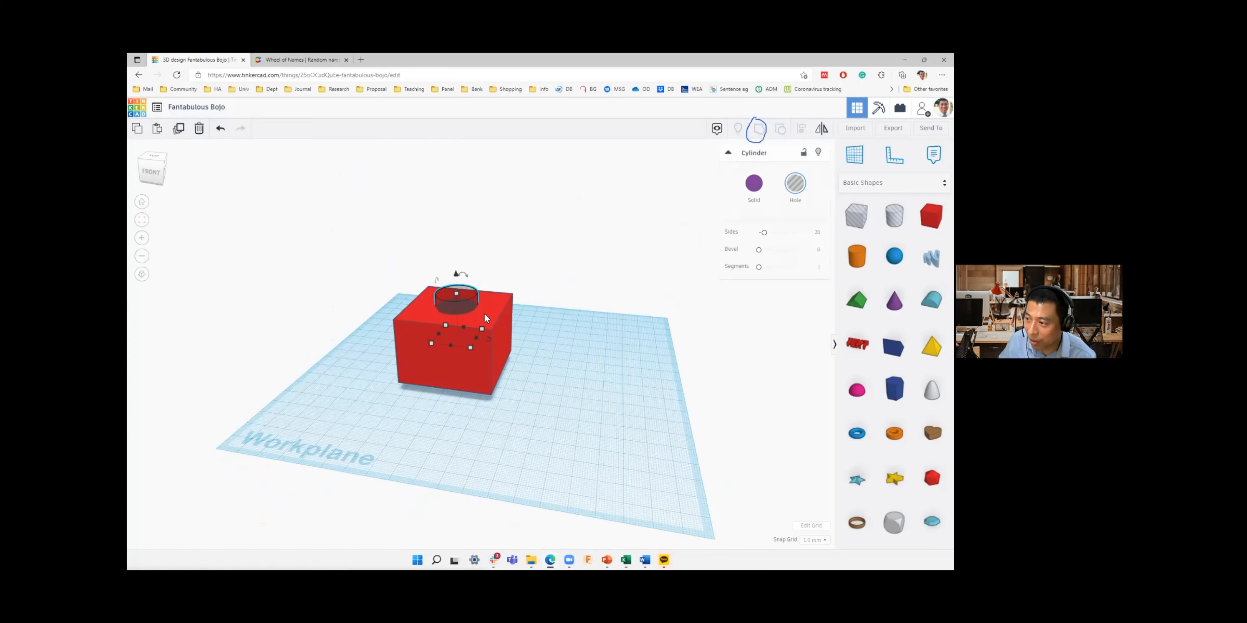
{"action": "left_click", "coordinate": [547, 290]}
- Group the red box with the cylinder hole to cut a round recess into the box's top face
{"action": "left_click_drag", "start_coordinate": [324, 240], "coordinate": [564, 439]}
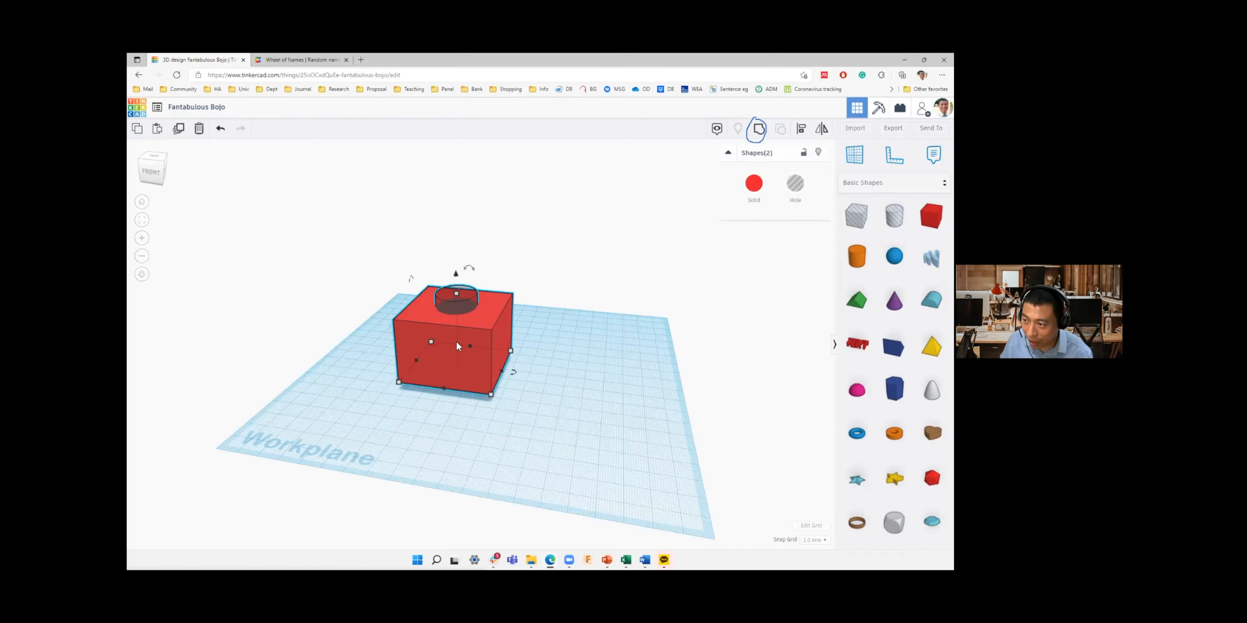
{"action": "left_click_drag", "start_coordinate": [327, 226], "coordinate": [571, 442]}
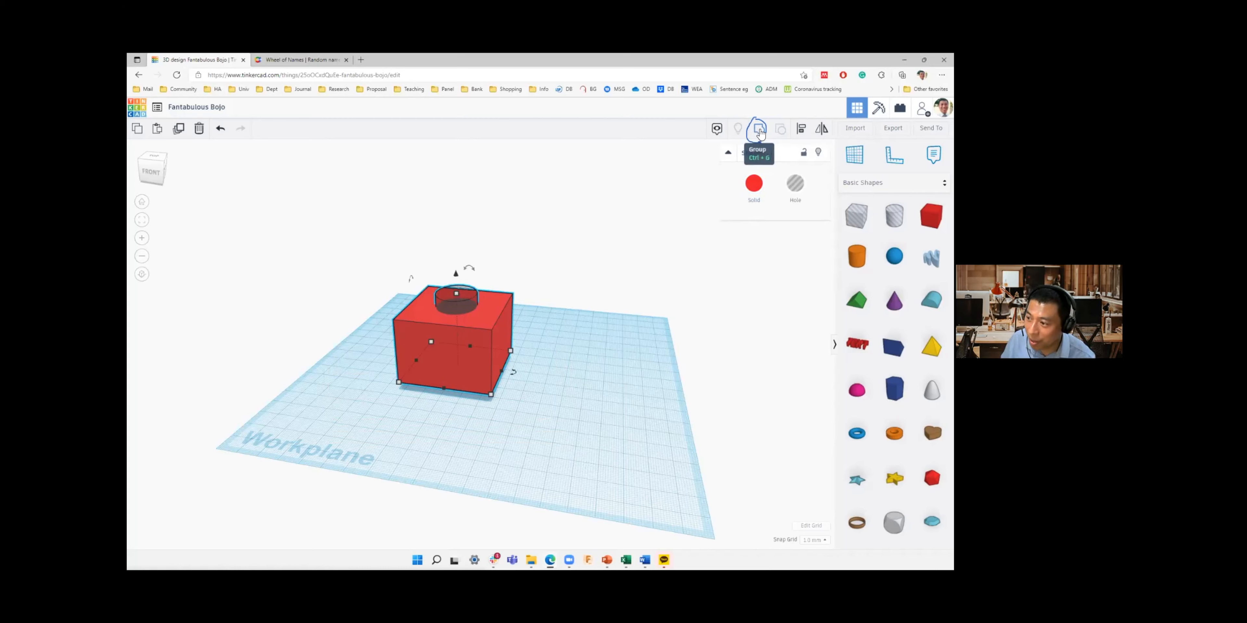
{"action": "left_click", "coordinate": [759, 133]}
{"action": "right_click_drag", "start_coordinate": [520, 294], "coordinate": [518, 343]}
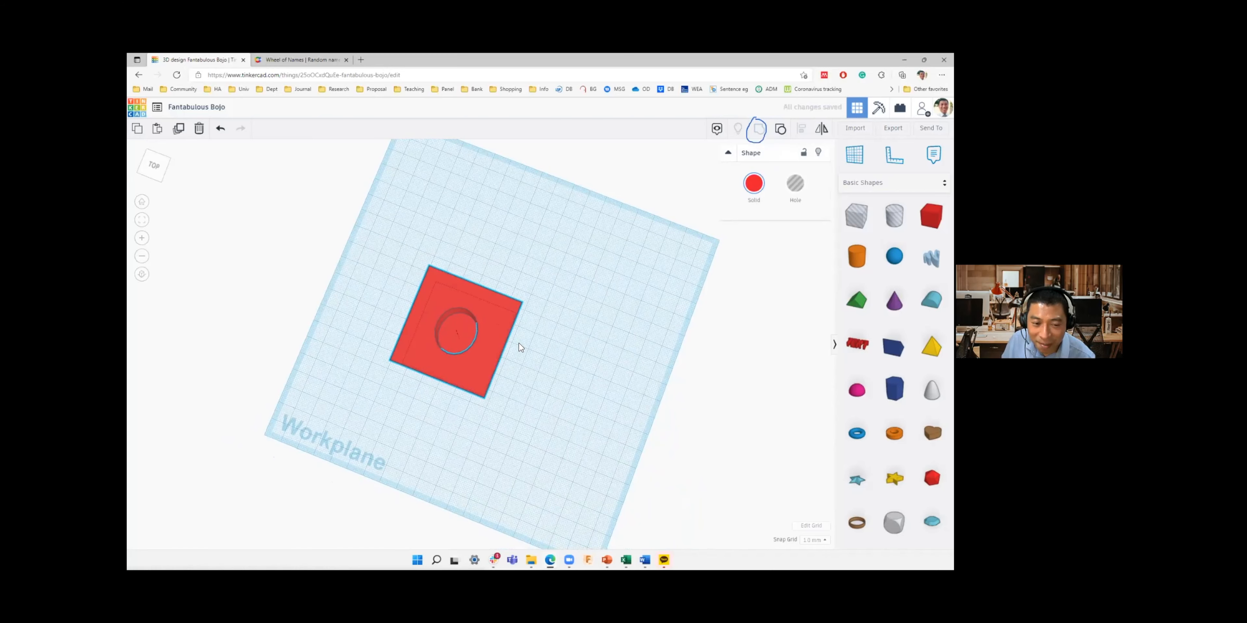
{"action": "right_click_drag", "start_coordinate": [519, 347], "coordinate": [493, 281]}
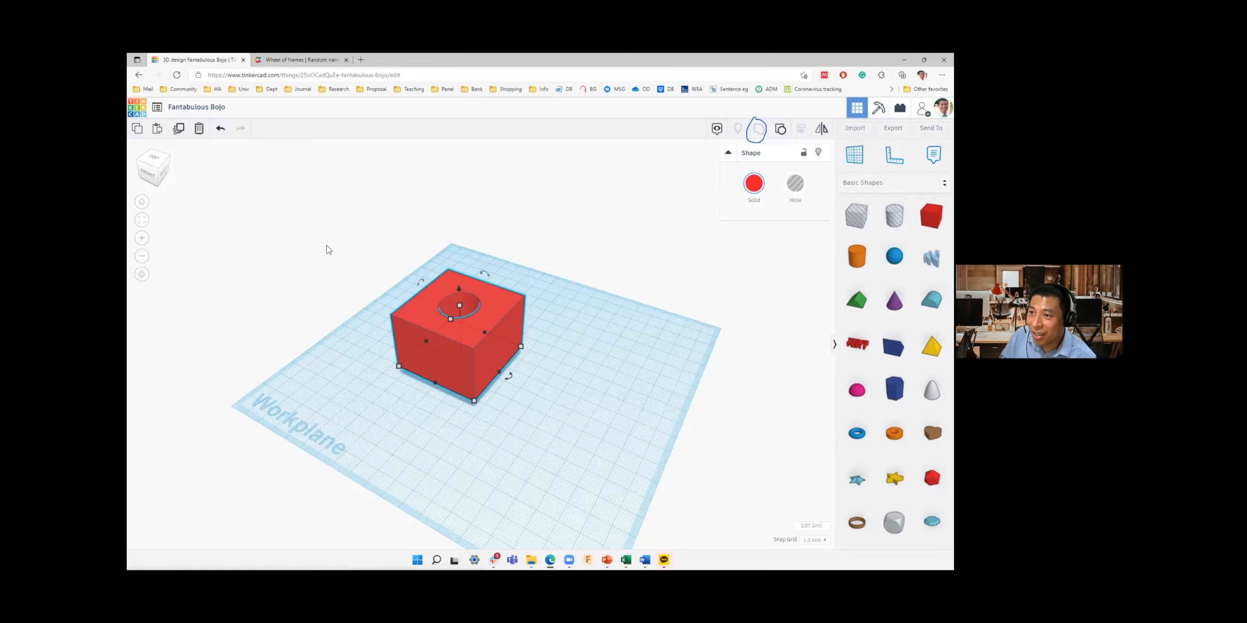
{"action": "right_click_drag", "start_coordinate": [560, 378], "coordinate": [540, 397]}
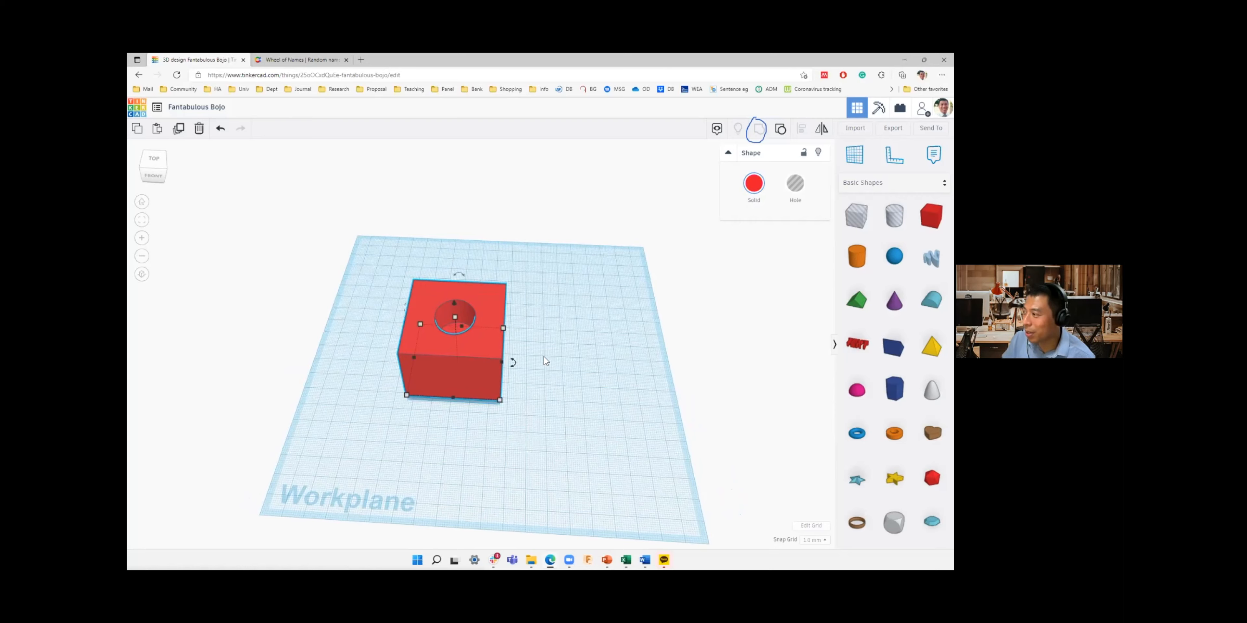
{"action": "right_click_drag", "start_coordinate": [616, 359], "coordinate": [693, 267]}
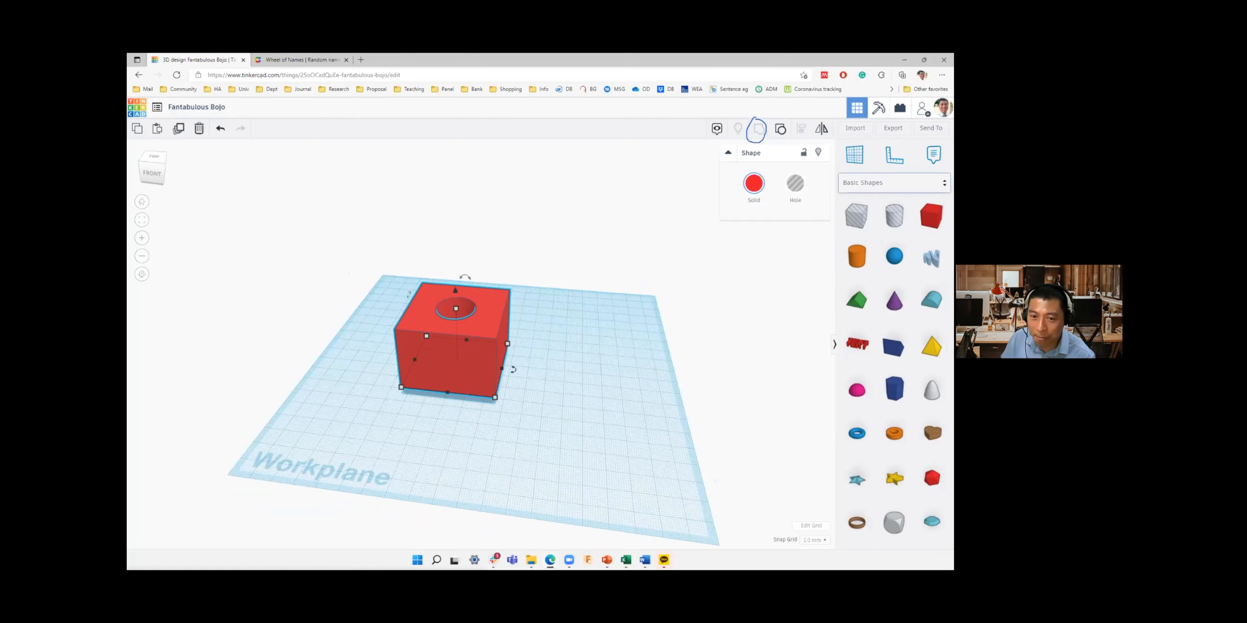
- Place a Text shape from Basic Shapes on the workplane beside the red box and set its text to BAE
{"action": "left_click", "coordinate": [894, 182]}
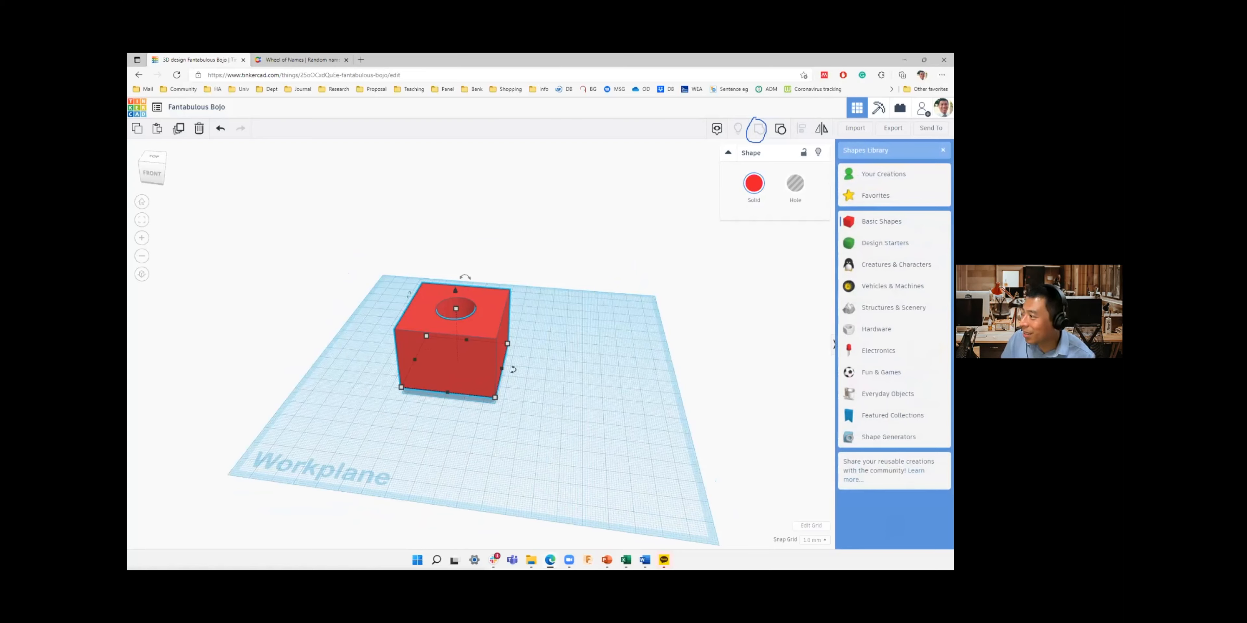
{"action": "left_click", "coordinate": [881, 222]}
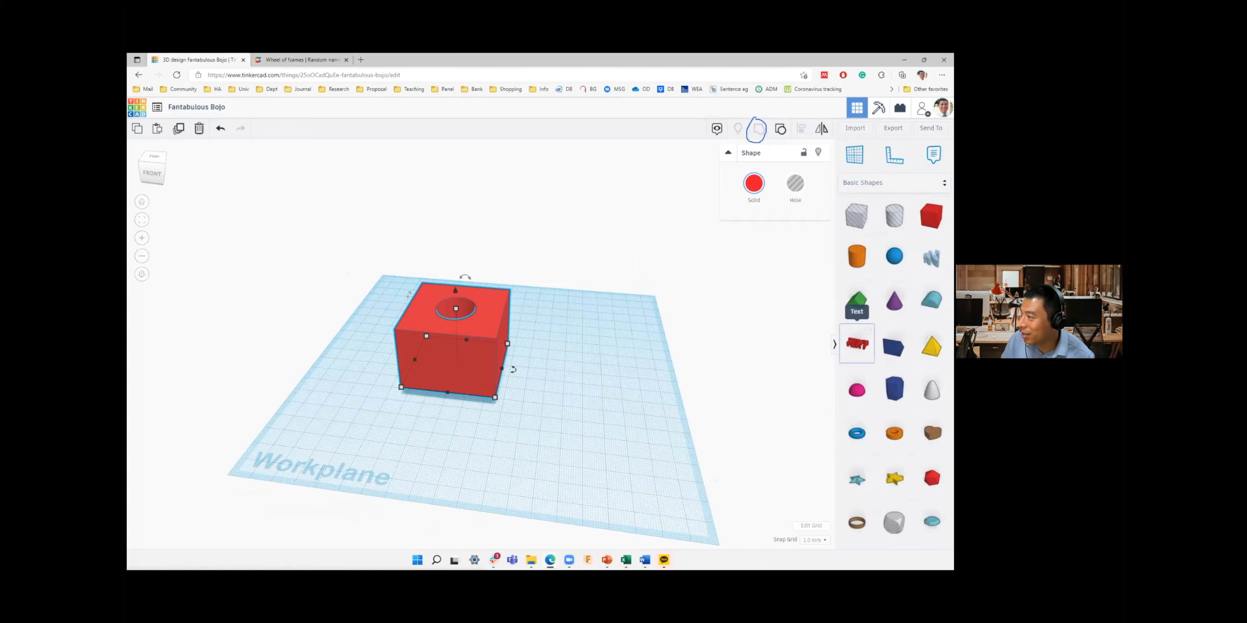
{"action": "left_click", "coordinate": [857, 343]}
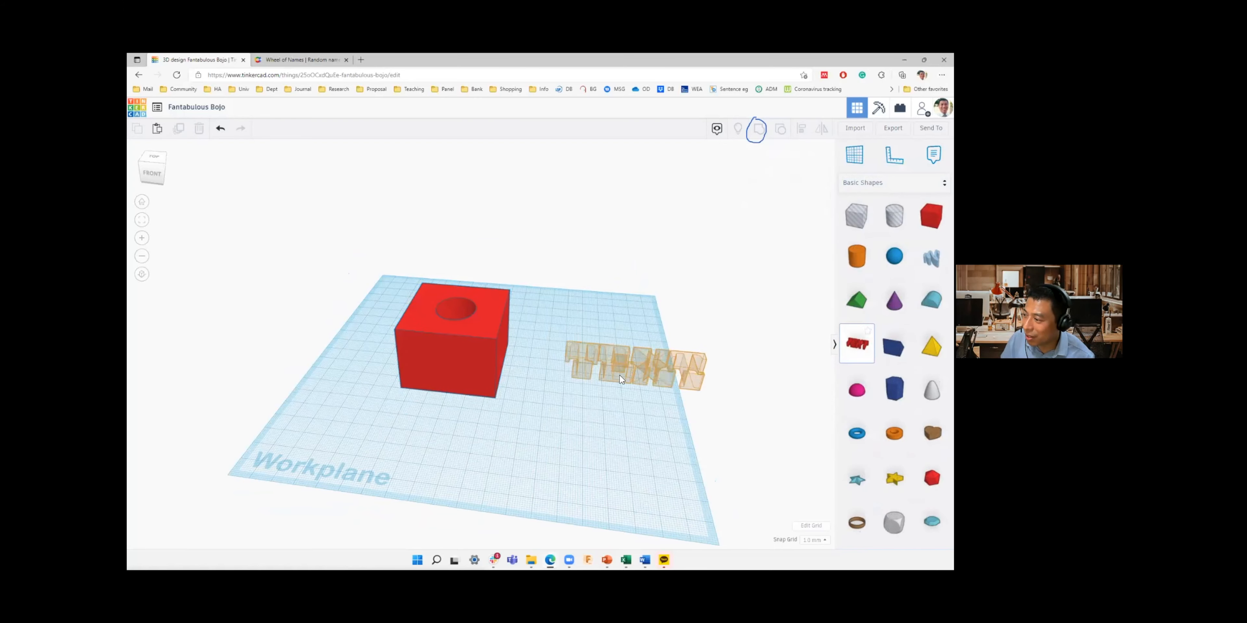
{"action": "left_click", "coordinate": [596, 378]}
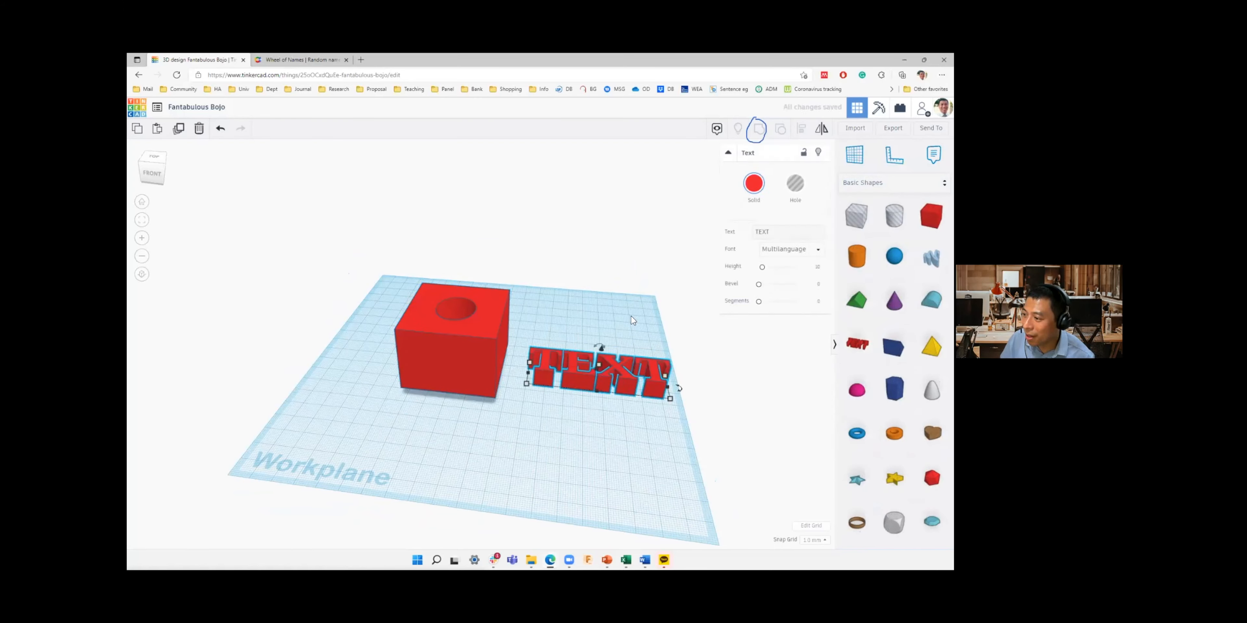
{"action": "left_click", "coordinate": [779, 231]}
{"action": "double_click", "coordinate": [779, 232]}
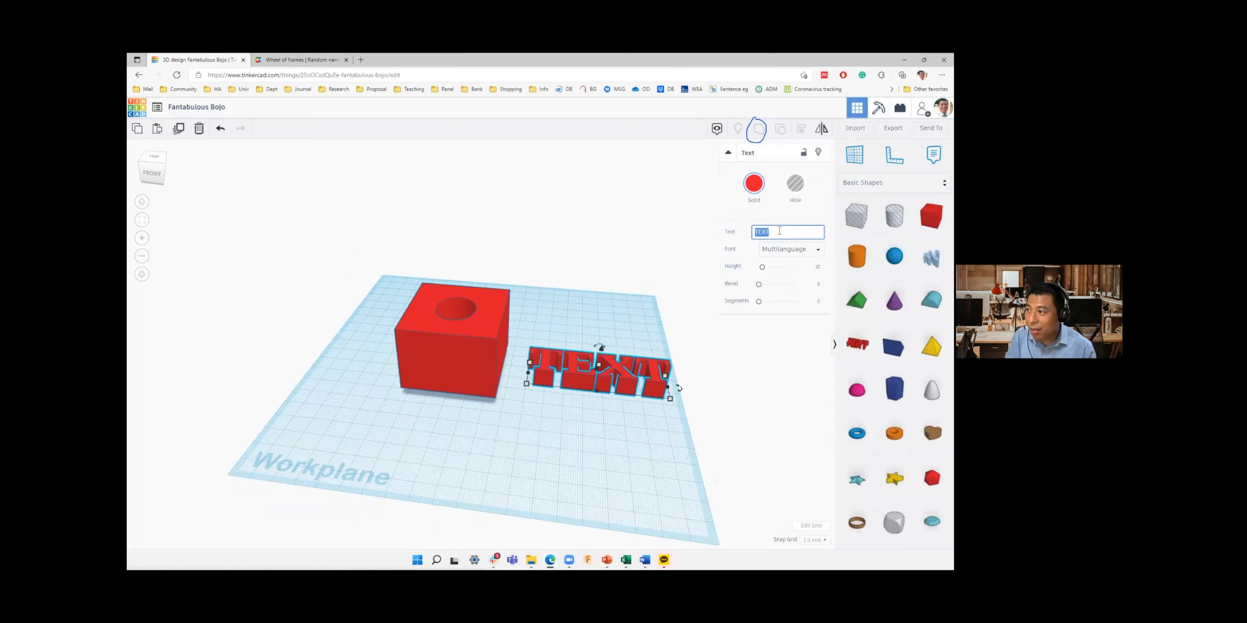
{"action": "type", "text": "BAE"}
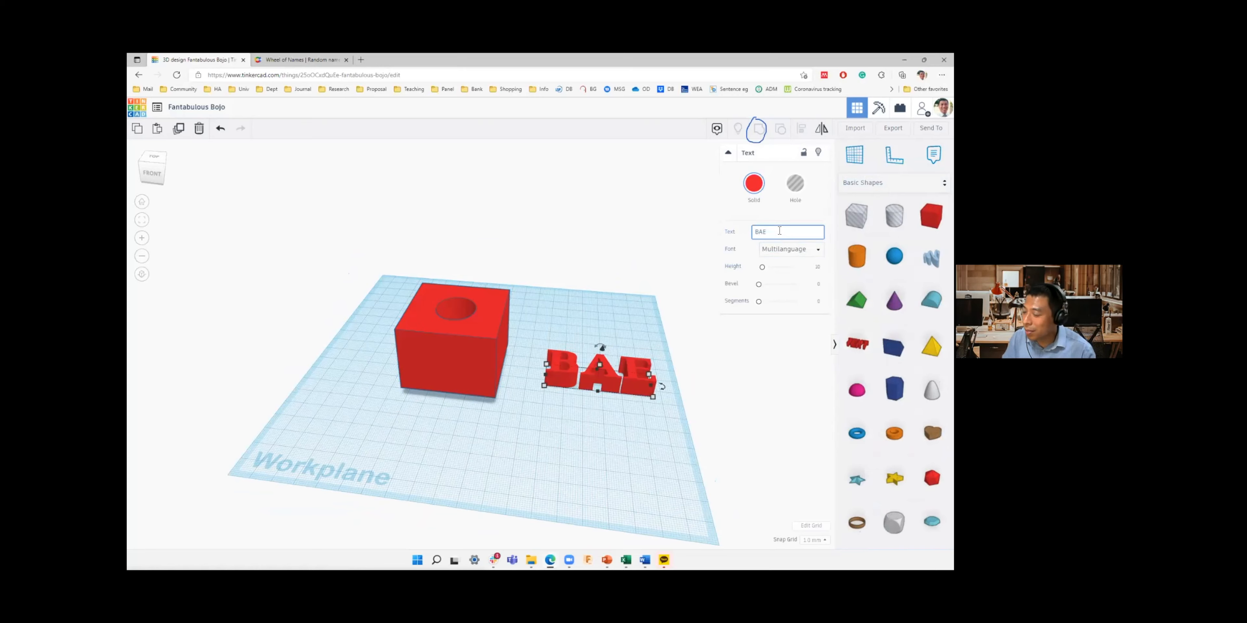
- Raise the BAE text 16 mm above the workplane
{"action": "right_click_drag", "start_coordinate": [682, 370], "coordinate": [693, 402]}
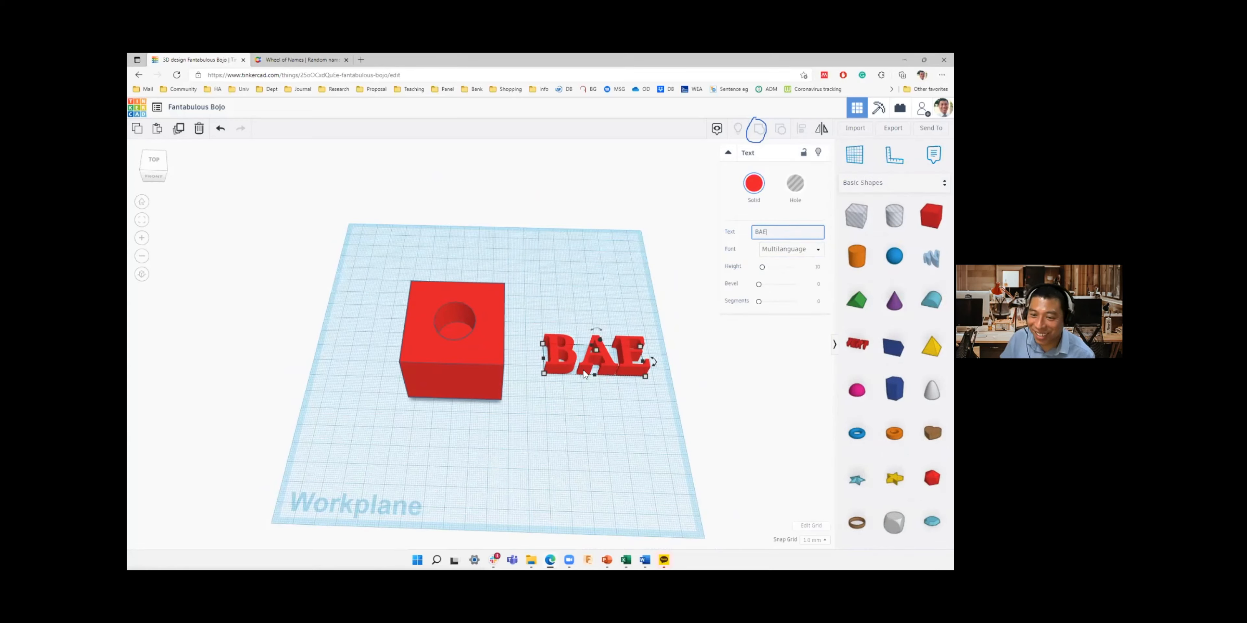
{"action": "right_click_drag", "start_coordinate": [604, 458], "coordinate": [605, 472]}
{"action": "mouse_move", "coordinate": [613, 359]}
{"action": "right_mouse_down"}
{"action": "mouse_move", "coordinate": [595, 375]}
{"action": "mouse_move", "coordinate": [602, 360]}
{"action": "right_mouse_up"}
{"action": "mouse_move", "coordinate": [603, 362]}
{"action": "left_mouse_down"}
{"action": "mouse_move", "coordinate": [604, 326]}
{"action": "mouse_move", "coordinate": [600, 352]}
{"action": "left_mouse_up"}
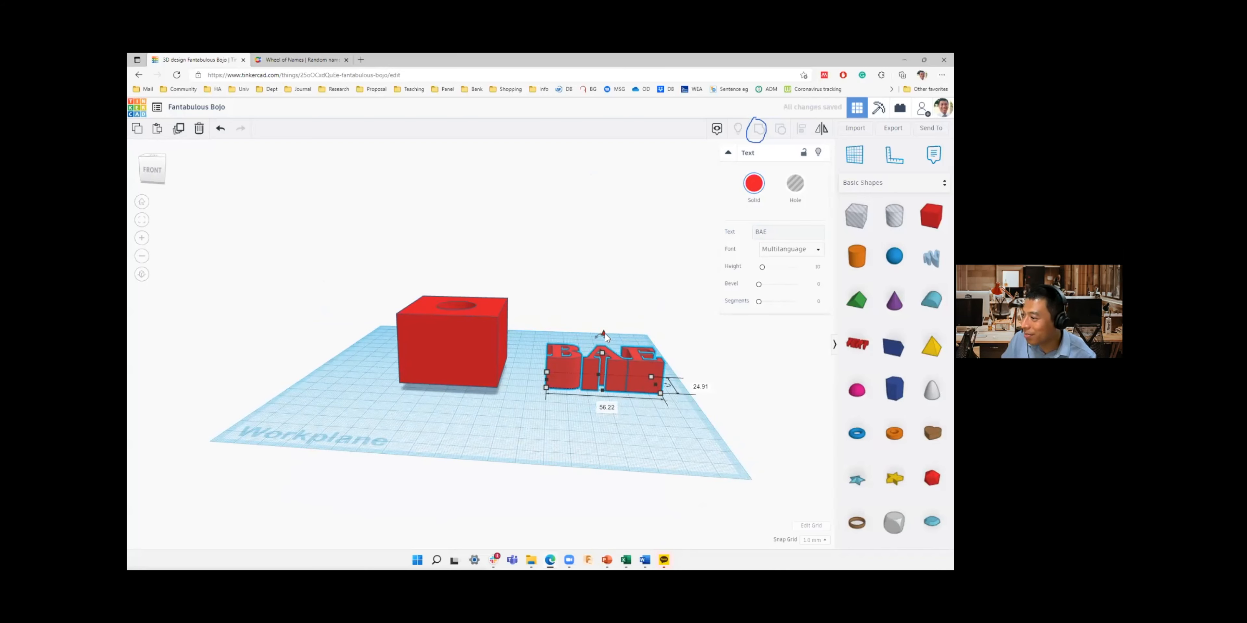
{"action": "left_click_drag", "start_coordinate": [605, 333], "coordinate": [604, 311]}
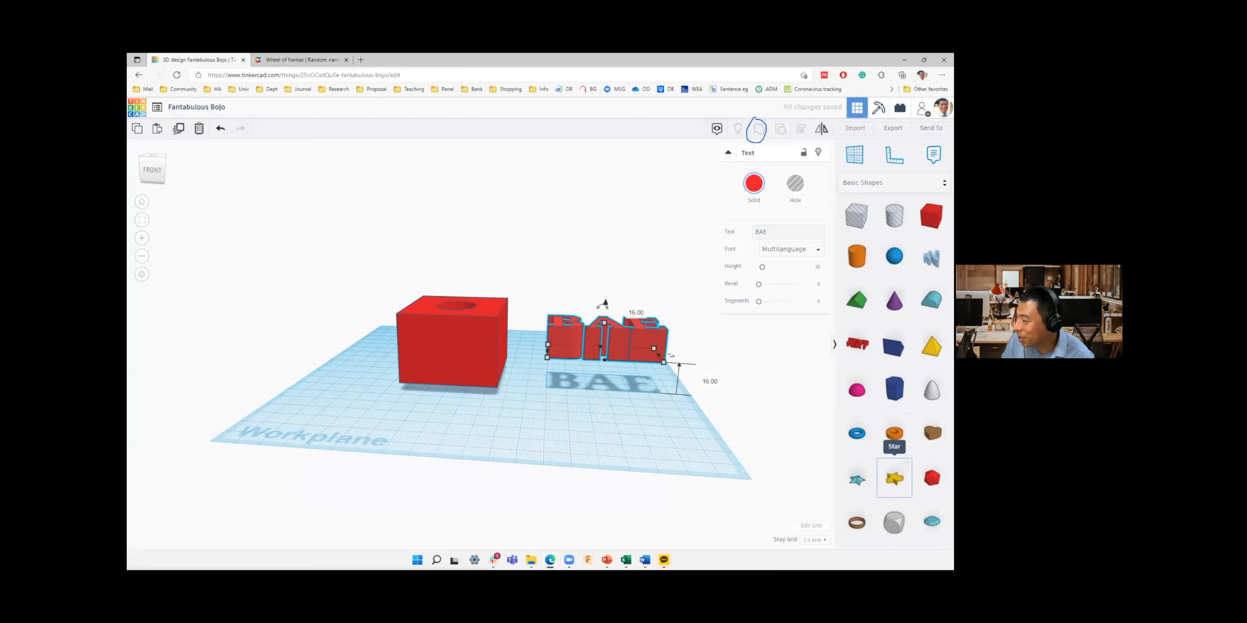
- Place a Star and a Torus in front of the BAE text, and a Gift and a Storm cloud from Design Starters around the box
{"action": "left_click_drag", "start_coordinate": [894, 478], "coordinate": [565, 429]}
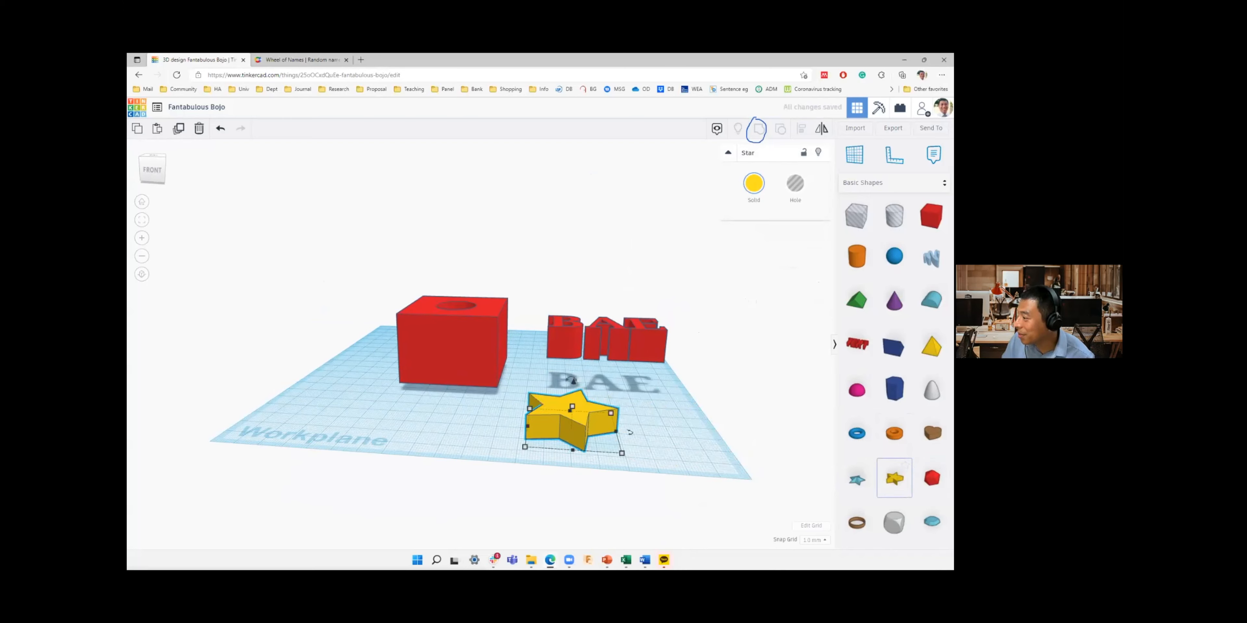
{"action": "left_click_drag", "start_coordinate": [857, 433], "coordinate": [659, 411]}
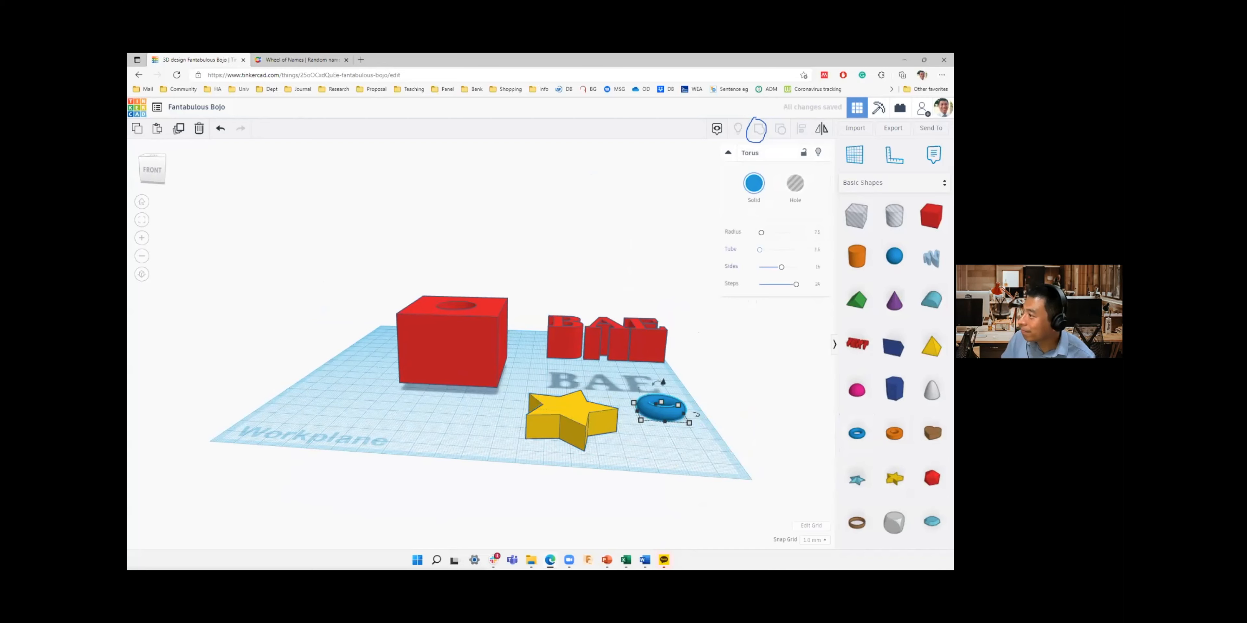
{"action": "left_click", "coordinate": [892, 182]}
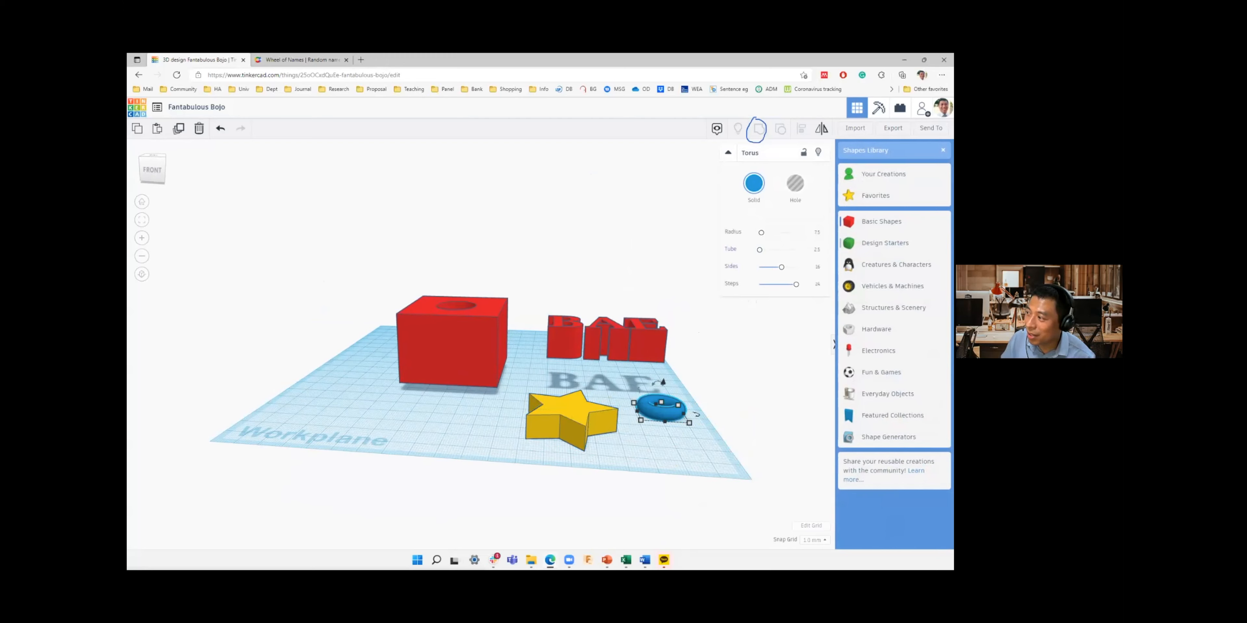
{"action": "left_click", "coordinate": [885, 243]}
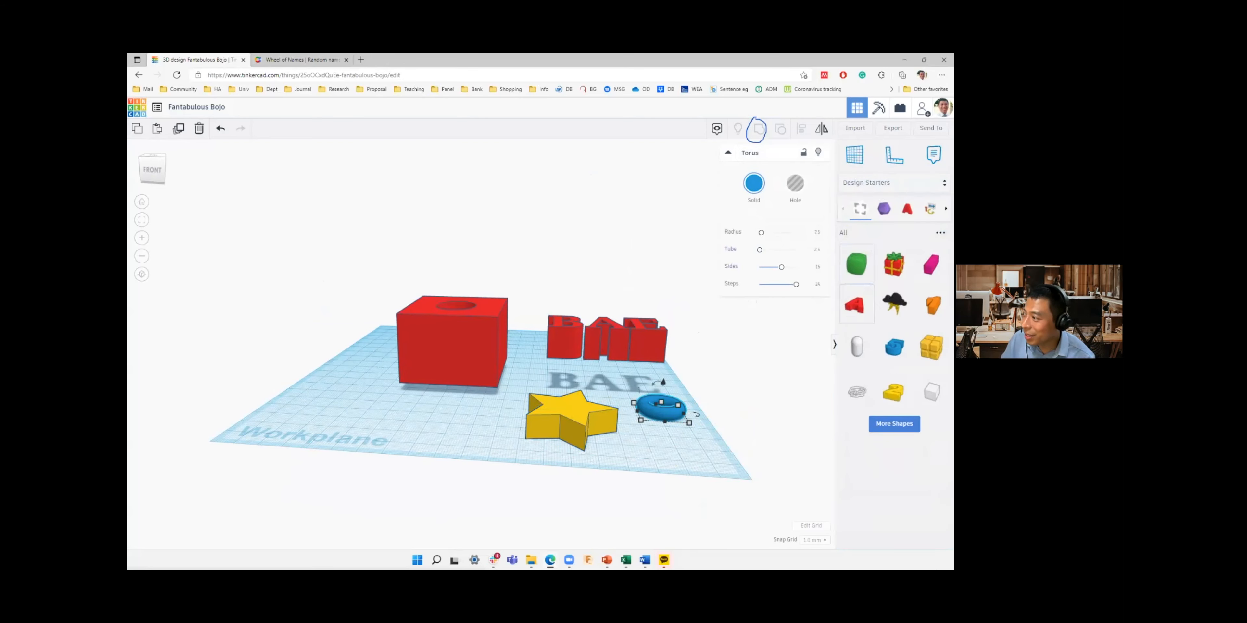
{"action": "left_click_drag", "start_coordinate": [894, 264], "coordinate": [349, 409]}
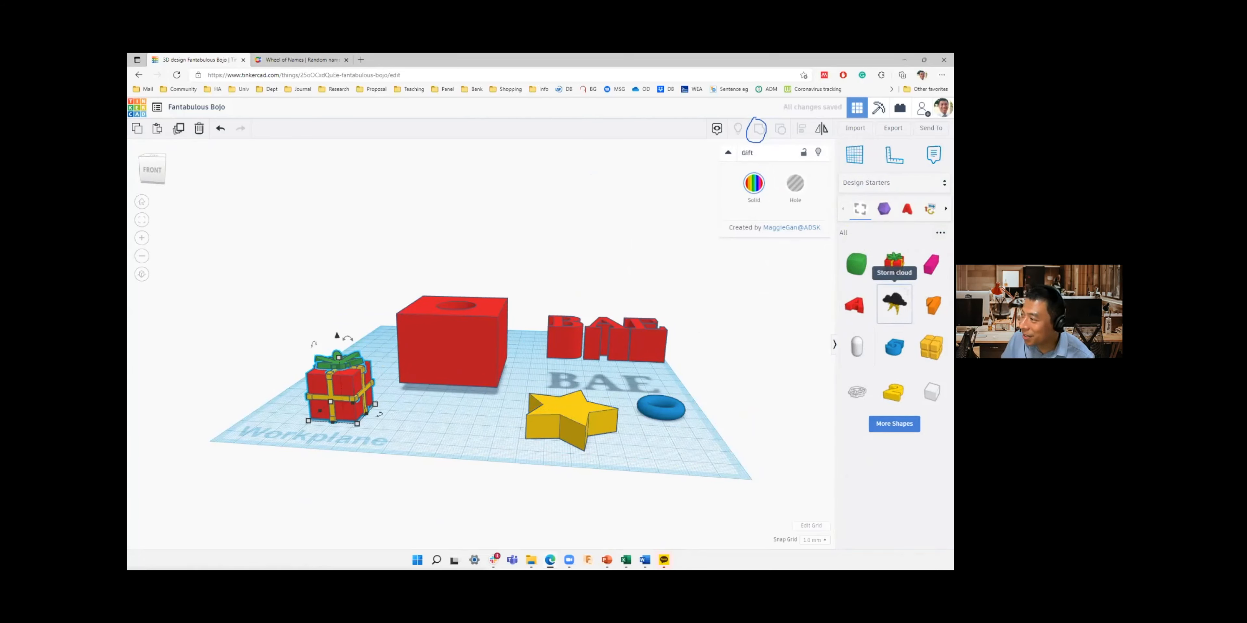
{"action": "left_click_drag", "start_coordinate": [894, 304], "coordinate": [461, 389]}
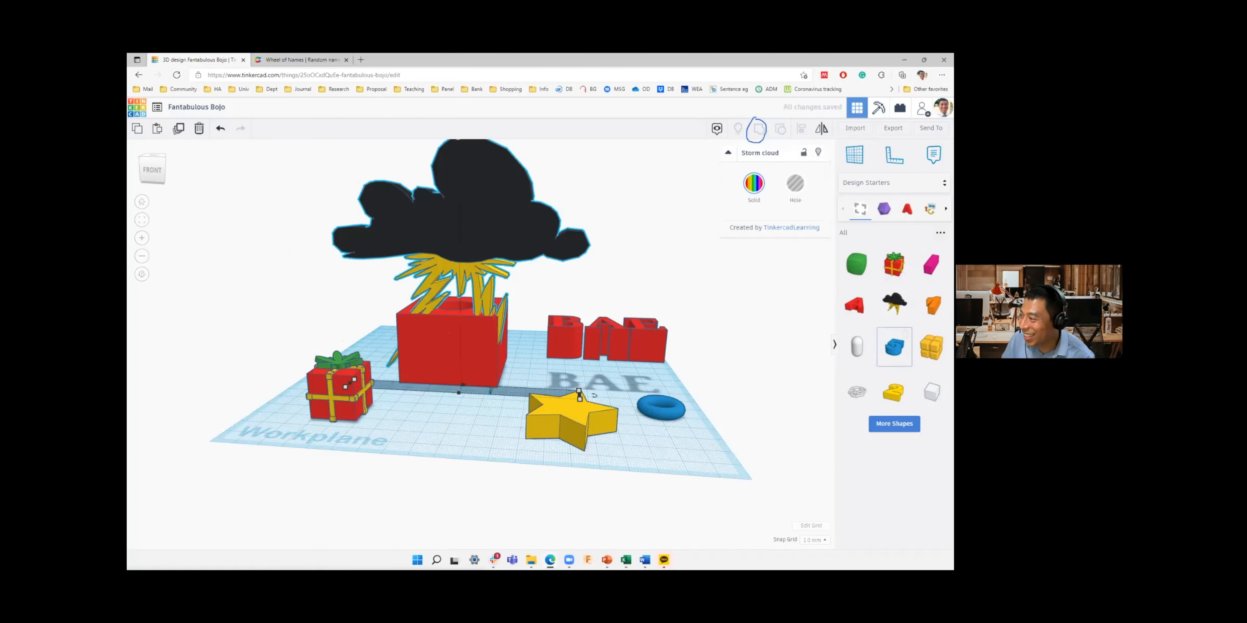
- Place the number 5 shape and a Vase from Design Starters on the workplane in front of the red box
{"action": "left_click_drag", "start_coordinate": [894, 346], "coordinate": [455, 369]}
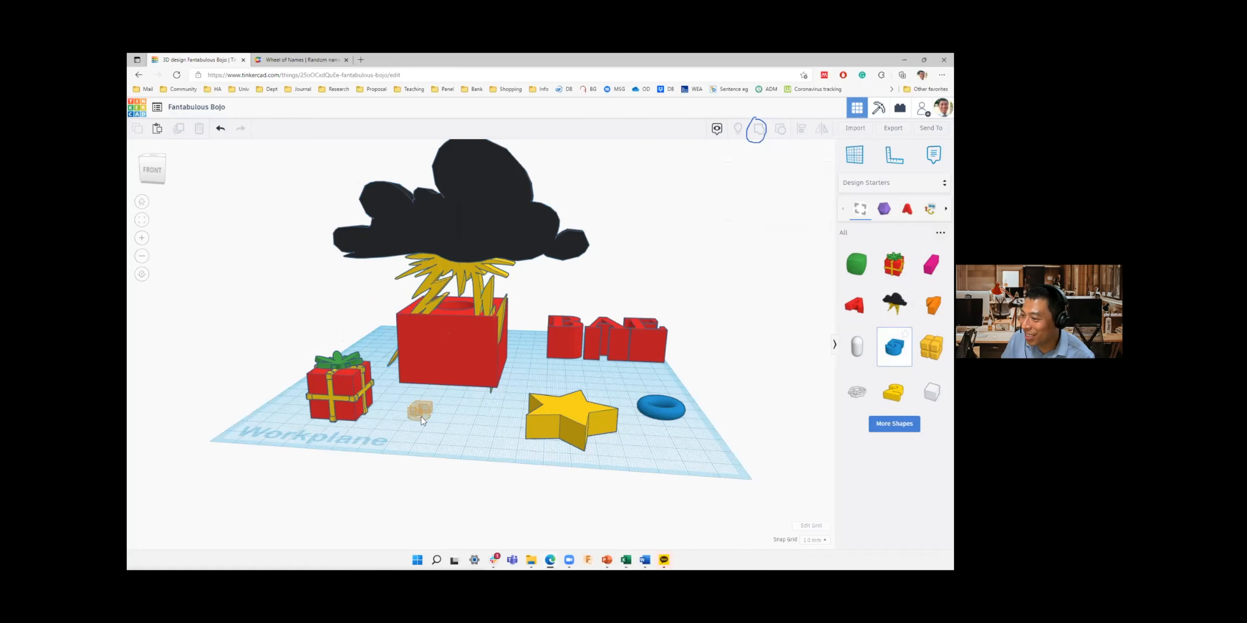
{"action": "left_click_drag", "start_coordinate": [421, 420], "coordinate": [419, 422]}
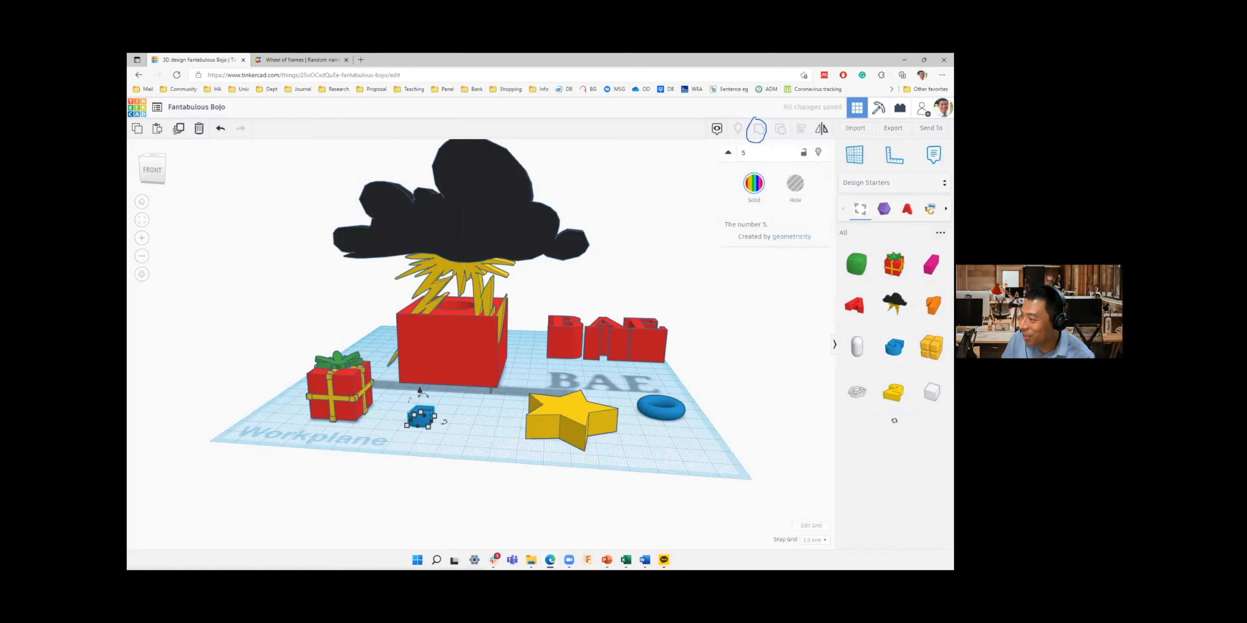
{"action": "scroll", "coordinate": [895, 503], "scroll_direction": "down", "scroll_amount": 3}
{"action": "scroll", "coordinate": [893, 503], "scroll_direction": "down", "scroll_amount": 5}
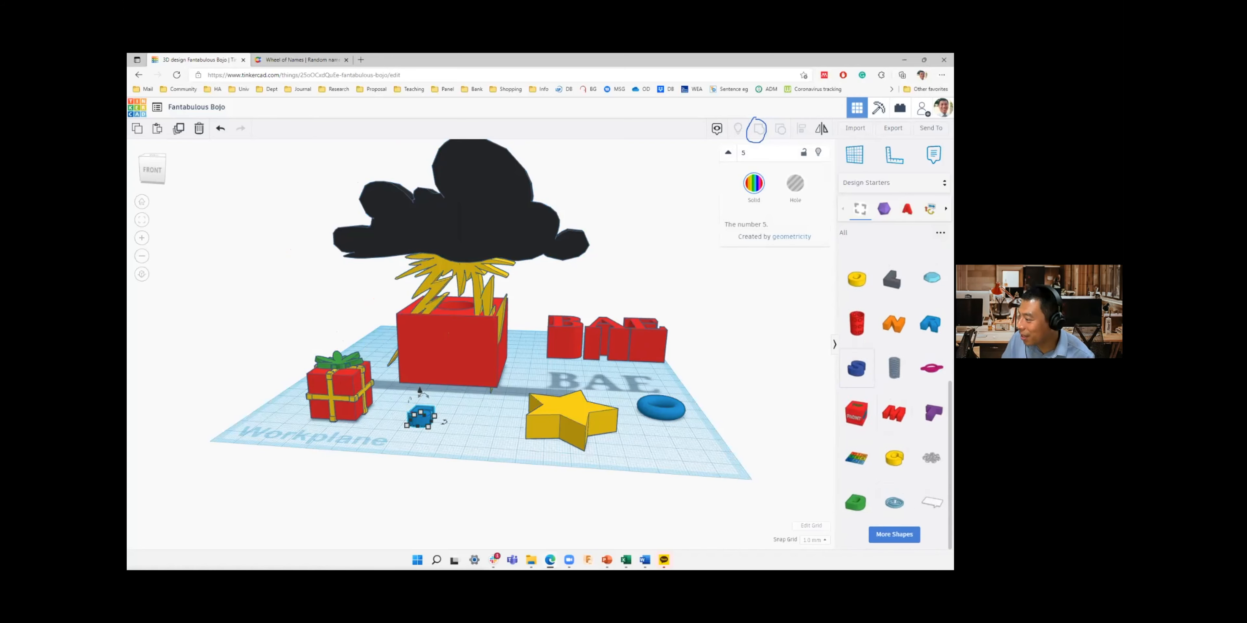
{"action": "left_click_drag", "start_coordinate": [857, 324], "coordinate": [469, 422]}
{"action": "right_click_drag", "start_coordinate": [469, 356], "coordinate": [502, 402]}
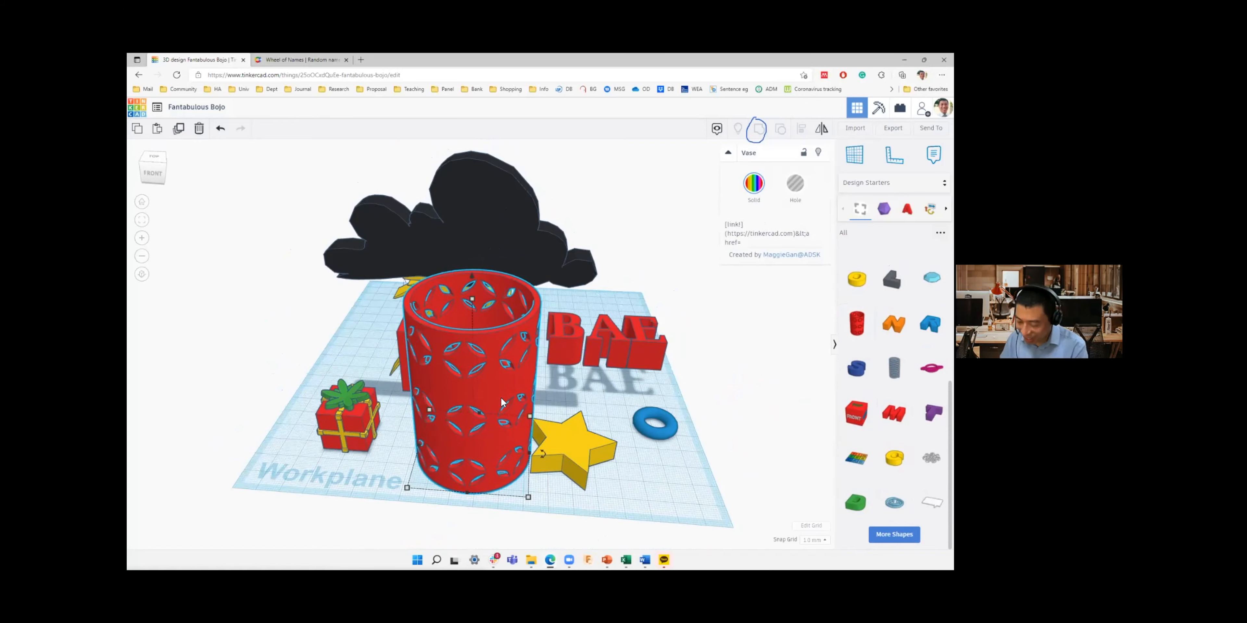
- Delete the Vase, the Storm cloud, the Star and the Torus from the workplane
{"action": "key", "text": "Delete"}
{"action": "left_click", "coordinate": [489, 246]}
{"action": "key", "text": "Delete"}
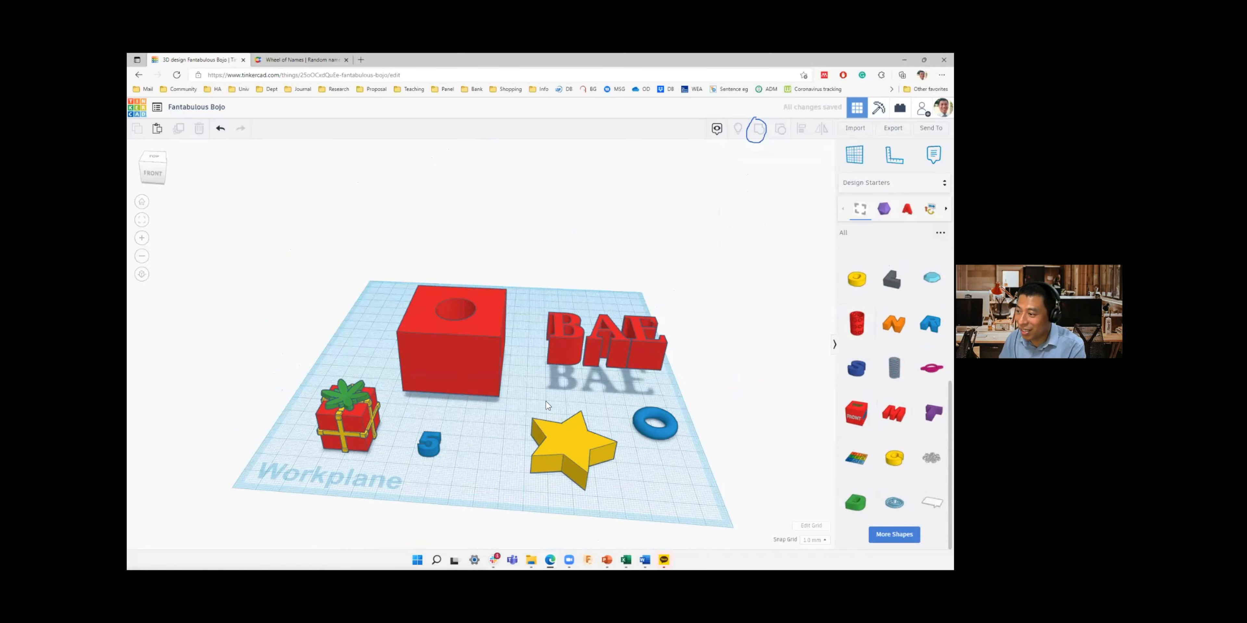
{"action": "left_click", "coordinate": [566, 437]}
{"action": "key", "text": "Delete"}
{"action": "left_click", "coordinate": [653, 422]}
{"action": "key", "text": "Delete"}
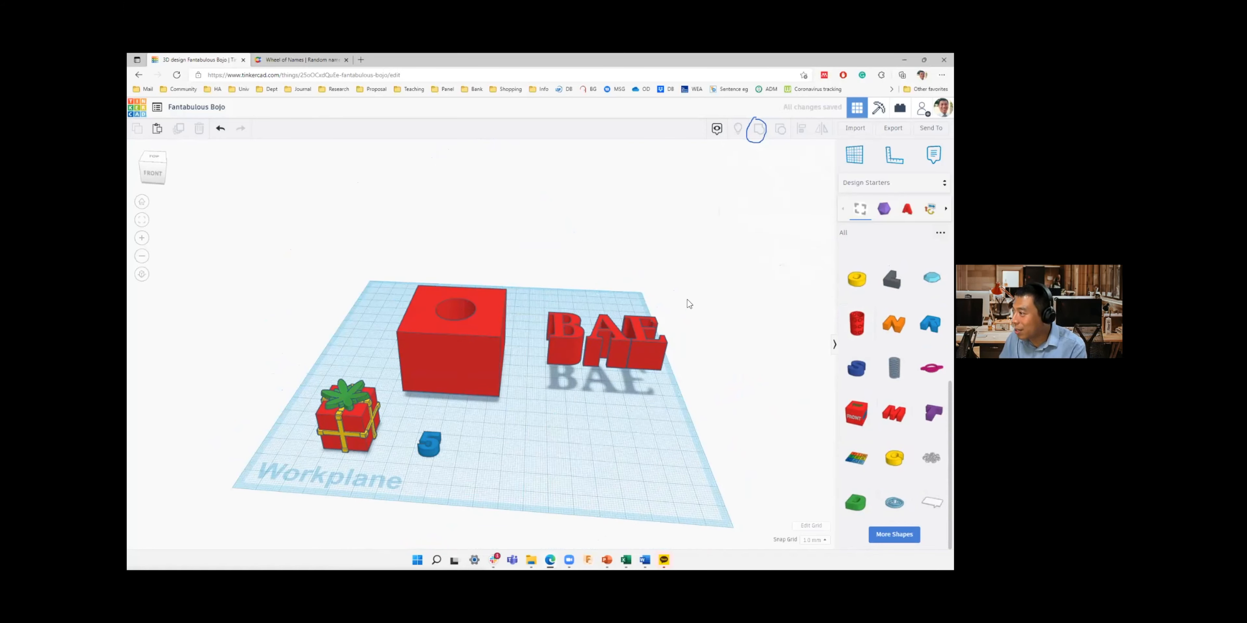
- Place a Standing arms up figure in front of the red box and an Elvis figure before the BAE text, both from Creatures & Characters
{"action": "left_click", "coordinate": [893, 183]}
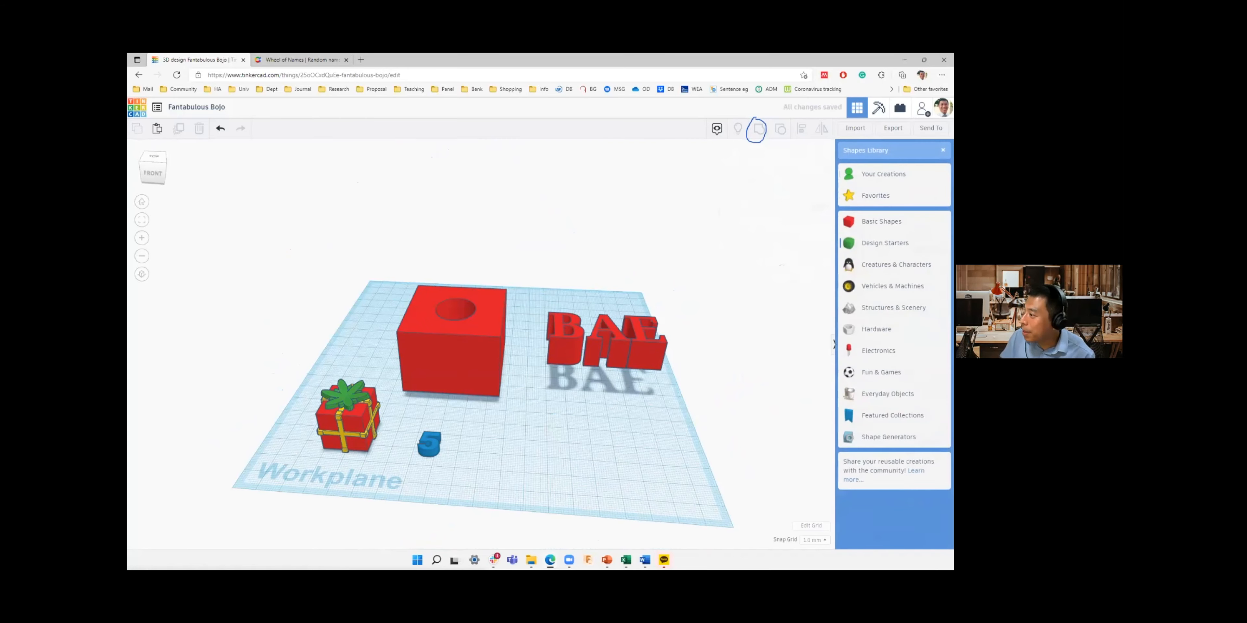
{"action": "left_click", "coordinate": [895, 265]}
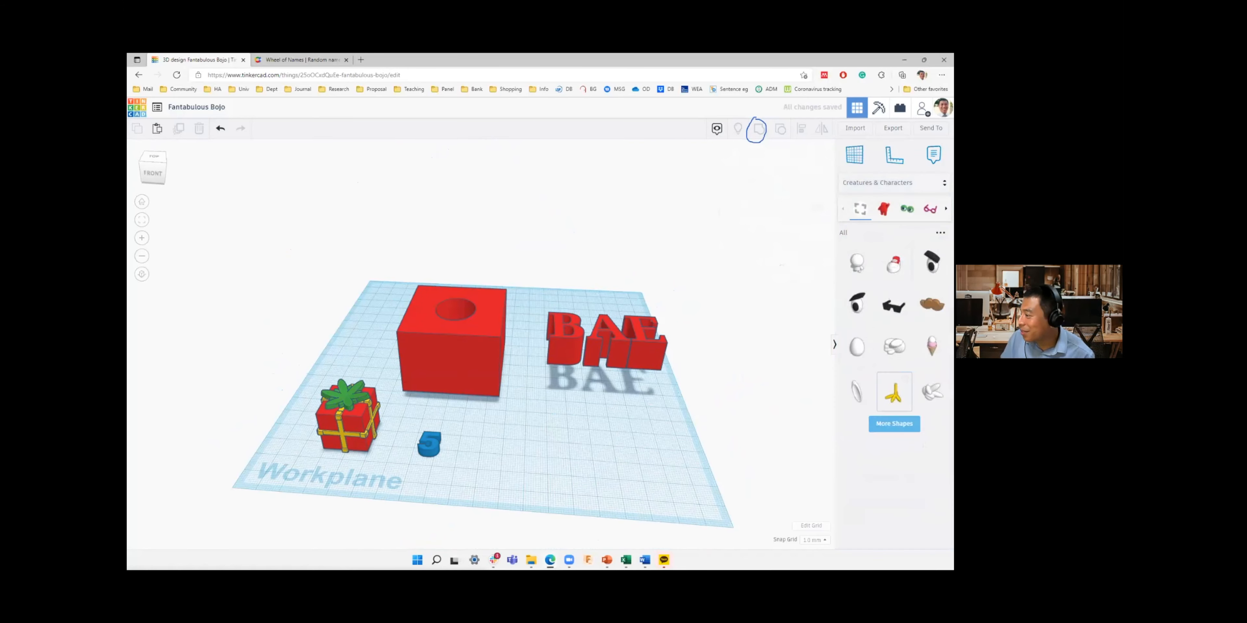
{"action": "scroll", "coordinate": [894, 413], "scroll_direction": "down", "scroll_amount": 2}
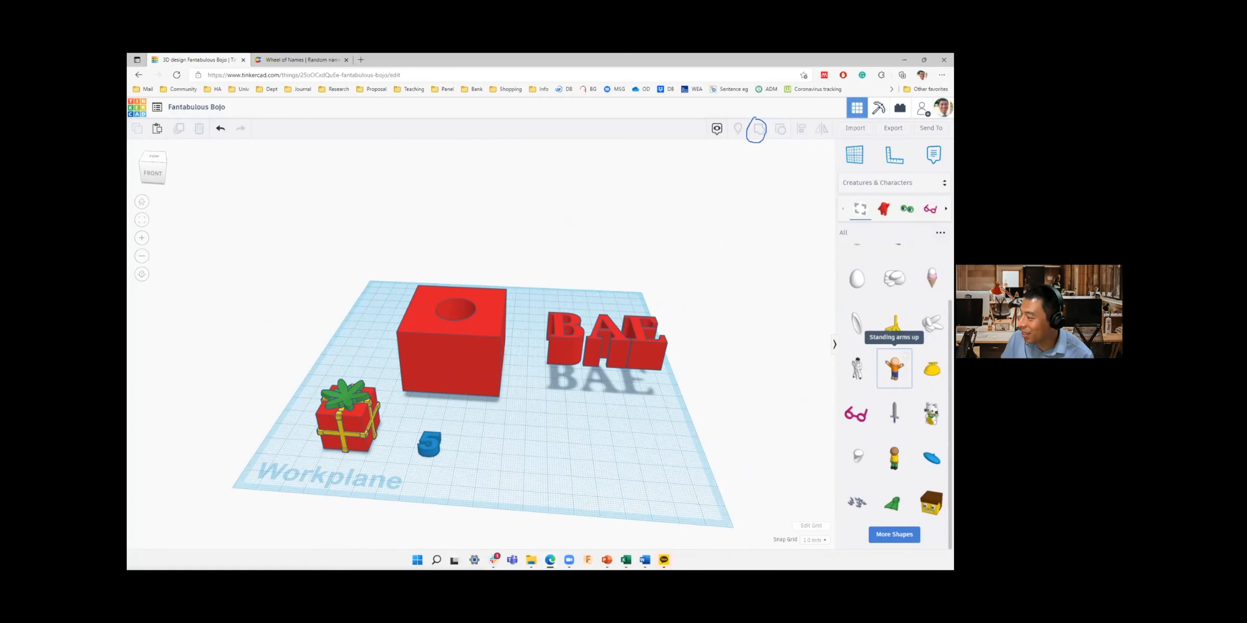
{"action": "left_click_drag", "start_coordinate": [894, 368], "coordinate": [494, 436]}
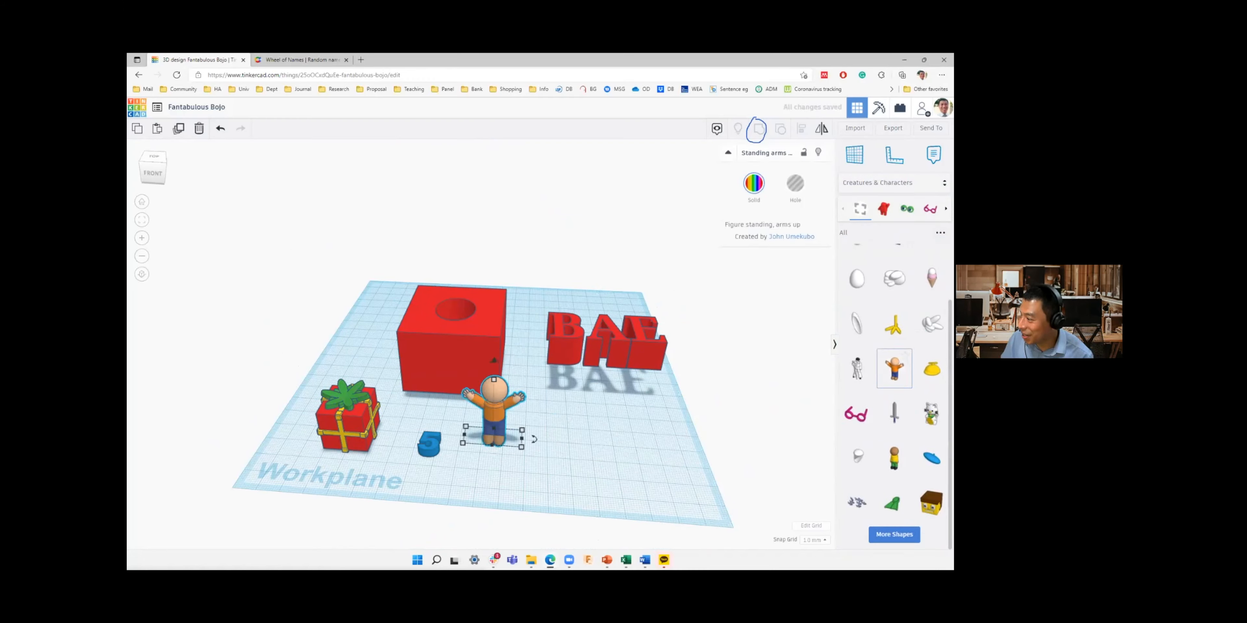
{"action": "left_click", "coordinate": [630, 421]}
{"action": "left_click", "coordinate": [630, 420]}
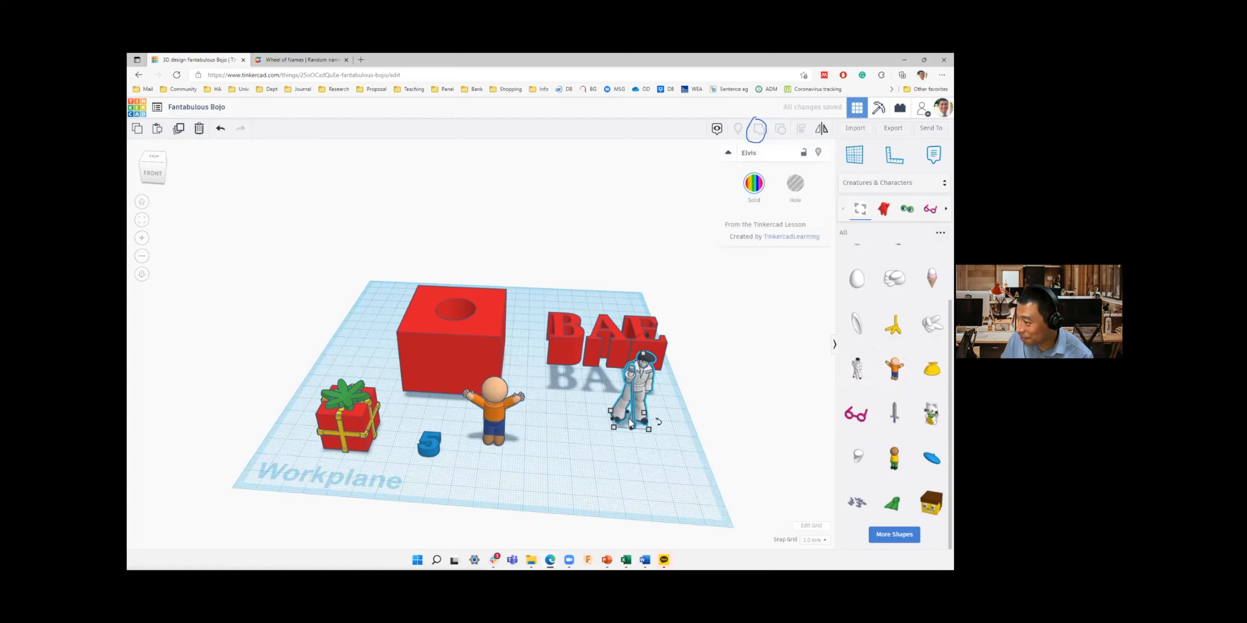
- Add the Fig. 4 - Standing girl with one arm raised and position her between the arms-up figure and Elvis
{"action": "right_click_drag", "start_coordinate": [671, 411], "coordinate": [649, 376]}
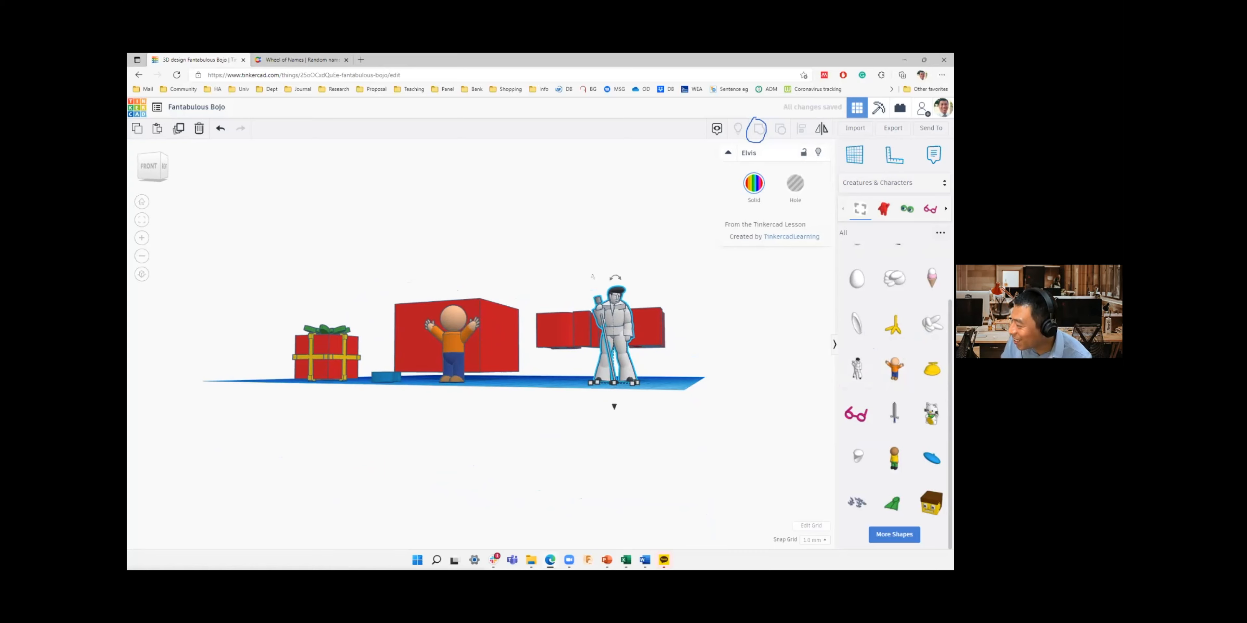
{"action": "scroll", "coordinate": [894, 479], "scroll_direction": "down", "scroll_amount": 1}
{"action": "scroll", "coordinate": [894, 436], "scroll_direction": "down", "scroll_amount": 3}
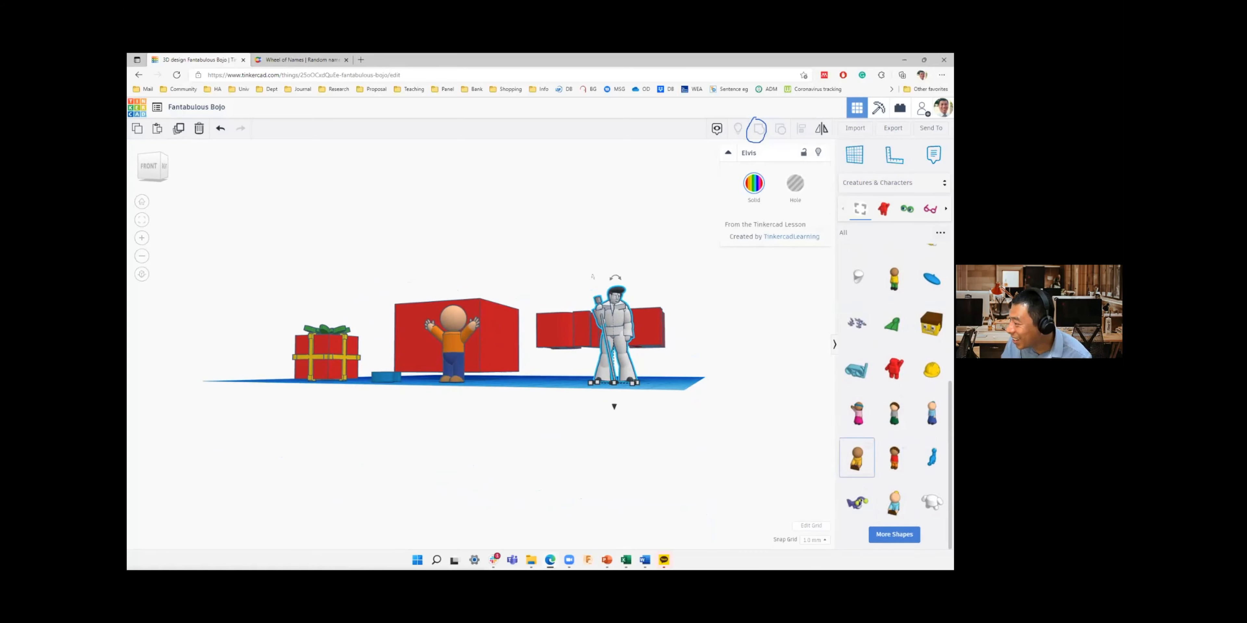
{"action": "left_click_drag", "start_coordinate": [857, 412], "coordinate": [504, 372]}
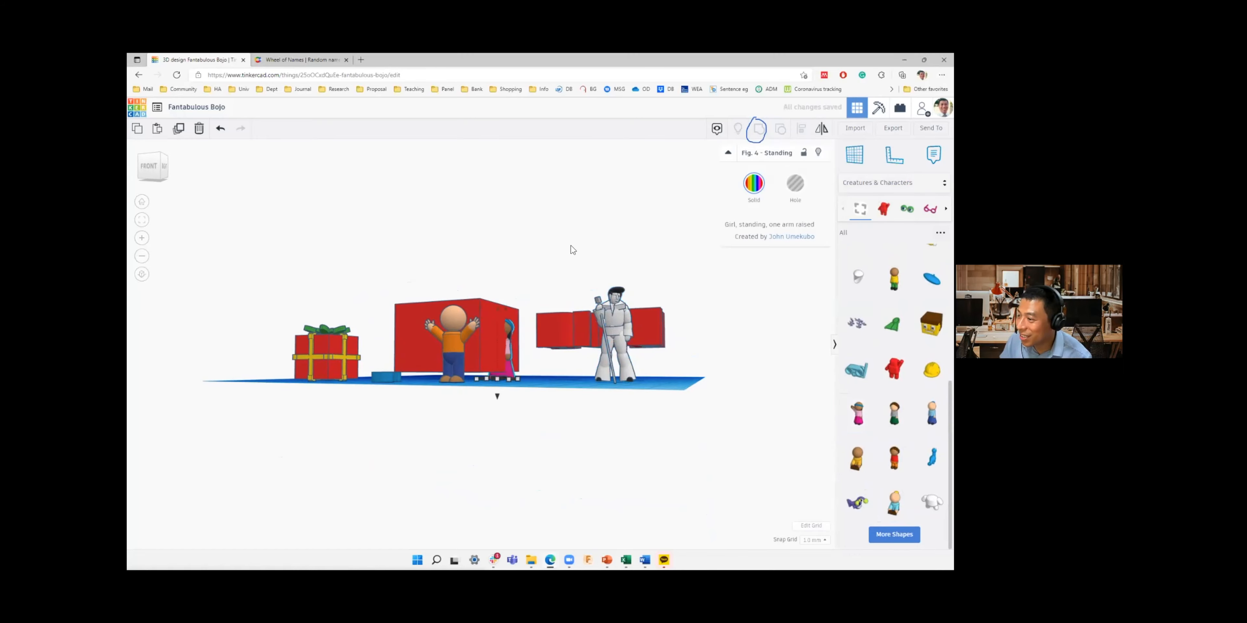
{"action": "right_click_drag", "start_coordinate": [571, 250], "coordinate": [592, 322]}
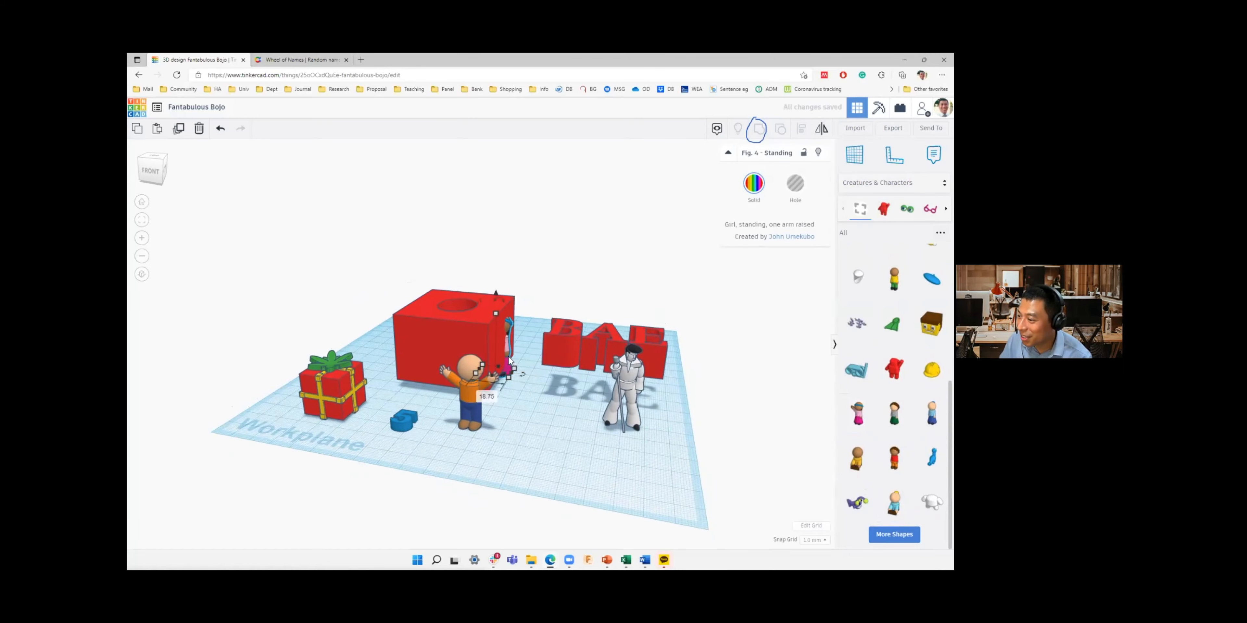
{"action": "left_click_drag", "start_coordinate": [506, 365], "coordinate": [545, 443]}
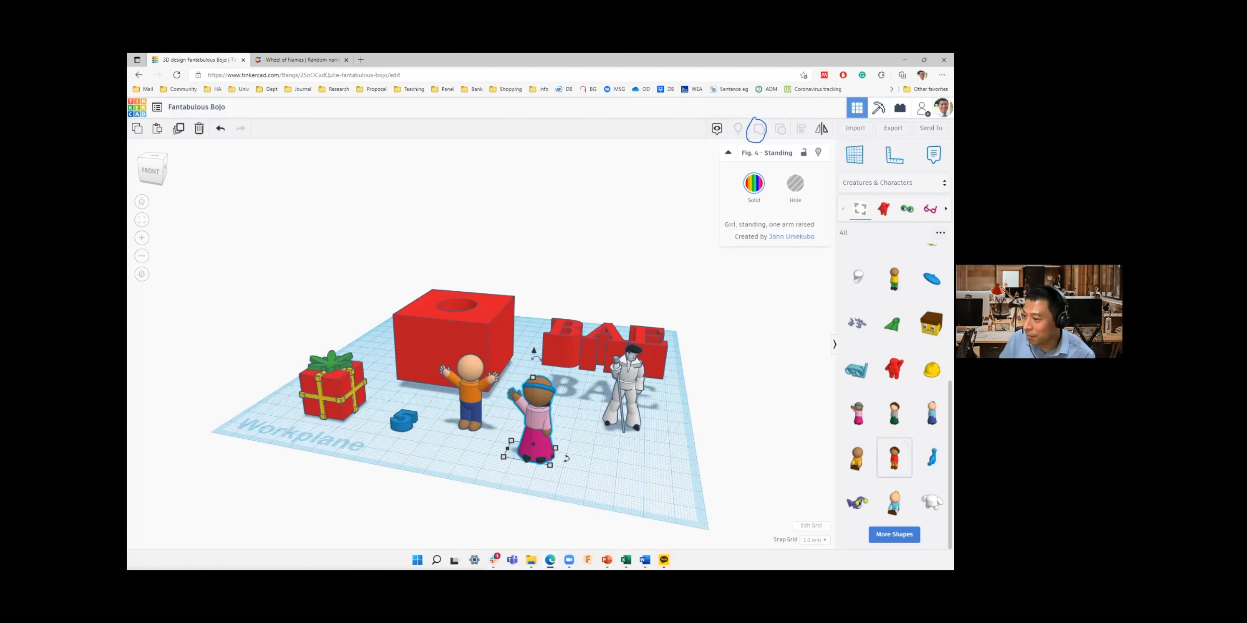
{"action": "right_click_drag", "start_coordinate": [680, 424], "coordinate": [654, 403]}
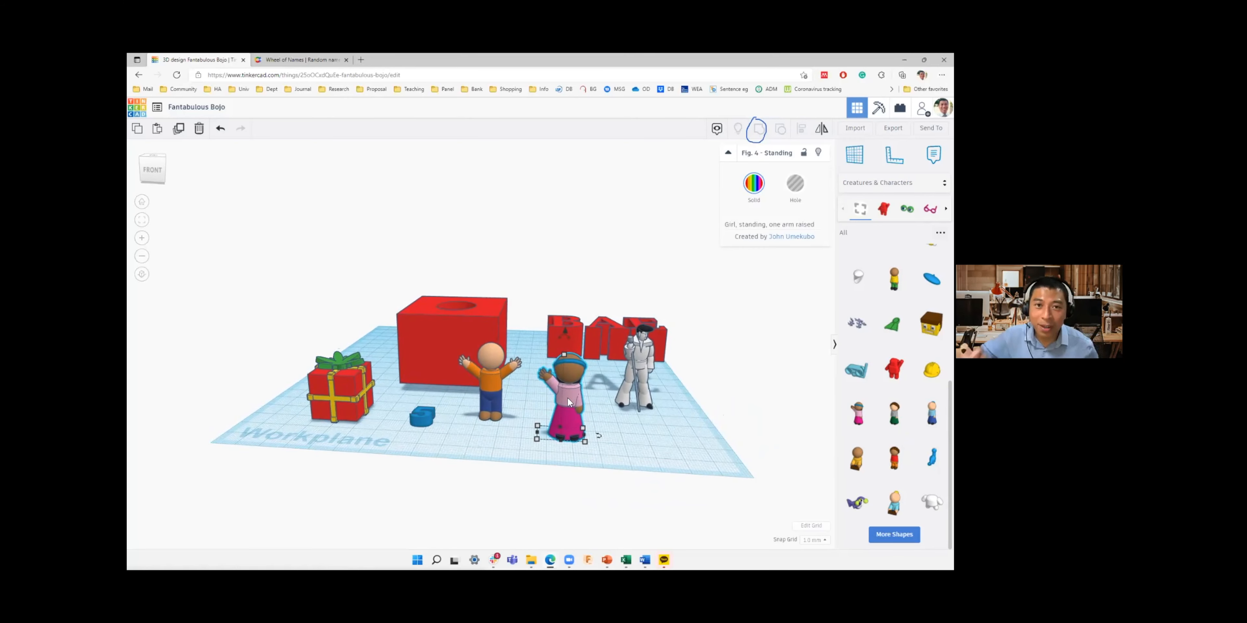